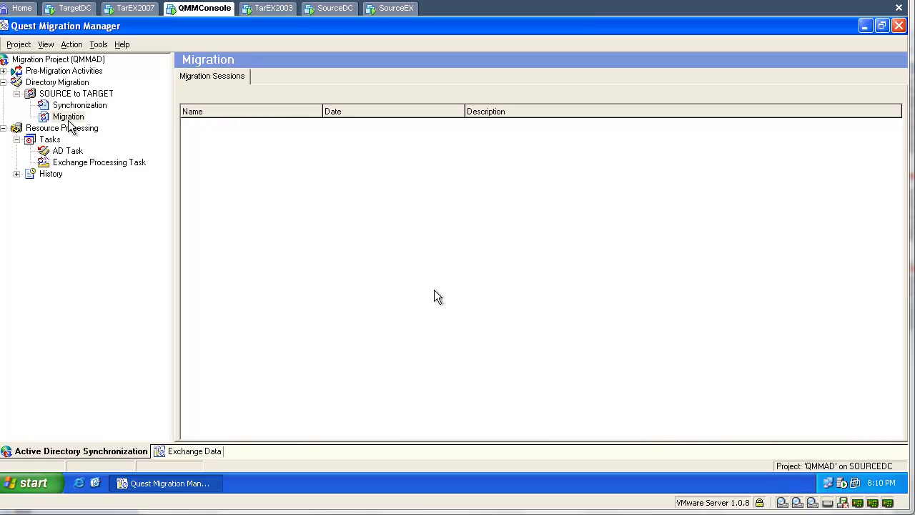
# Create a new migration session named GROUP MEMBERSHIP for the SOURCE to TARGET domain pair.
pyautogui.click(434, 291)
pyautogui.click(68, 118)
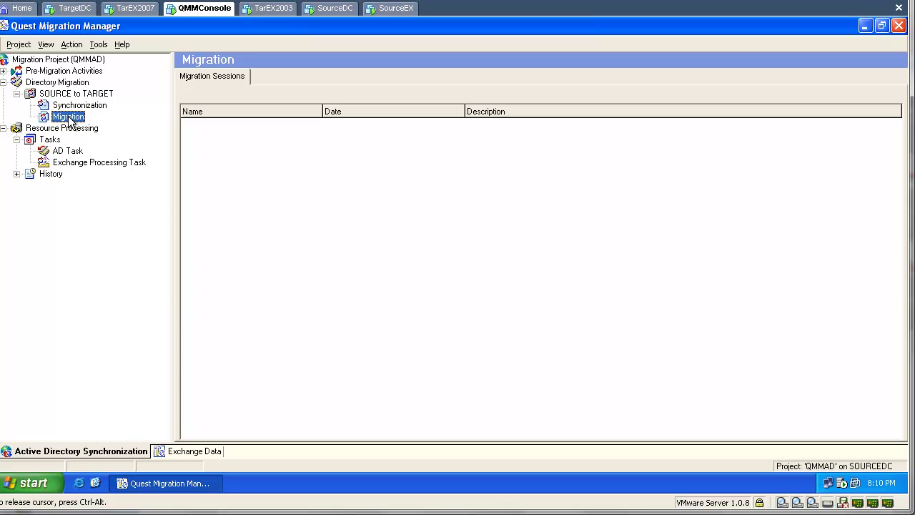
pyautogui.rightClick(69, 120)
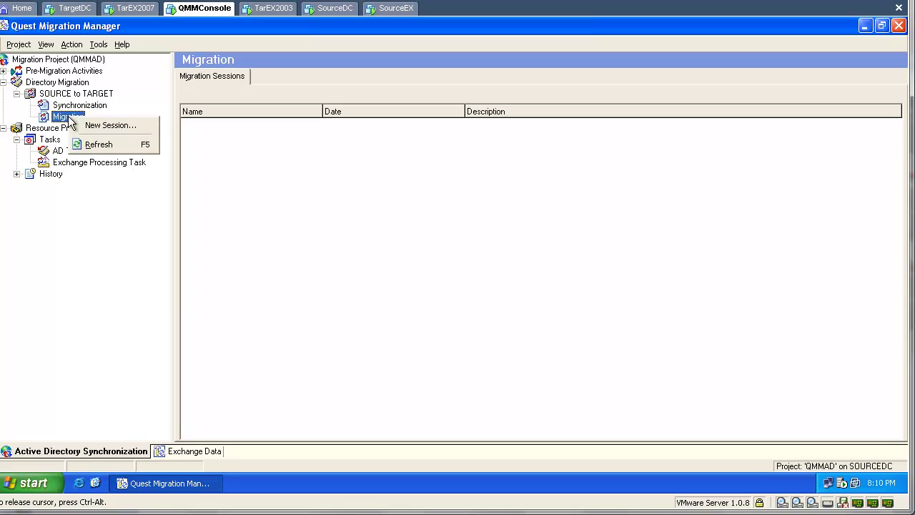
pyautogui.click(107, 126)
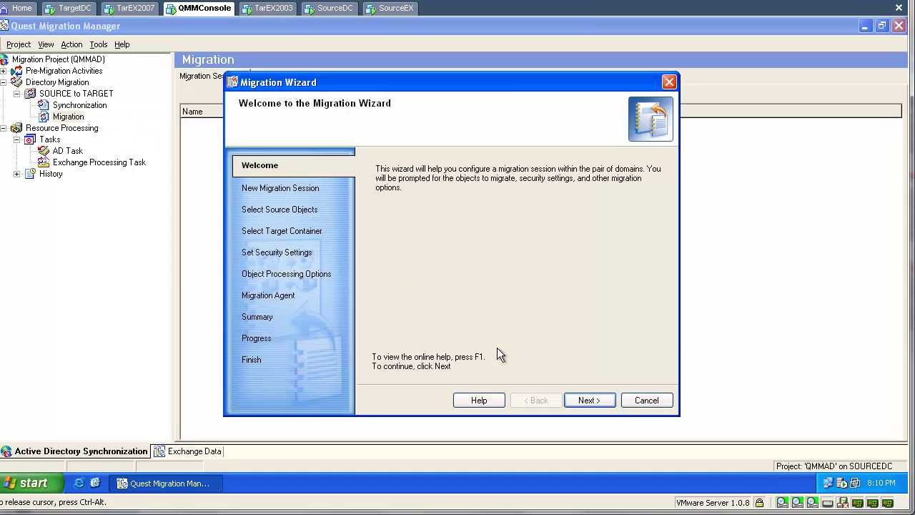
pyautogui.click(581, 397)
pyautogui.write('GROUP')
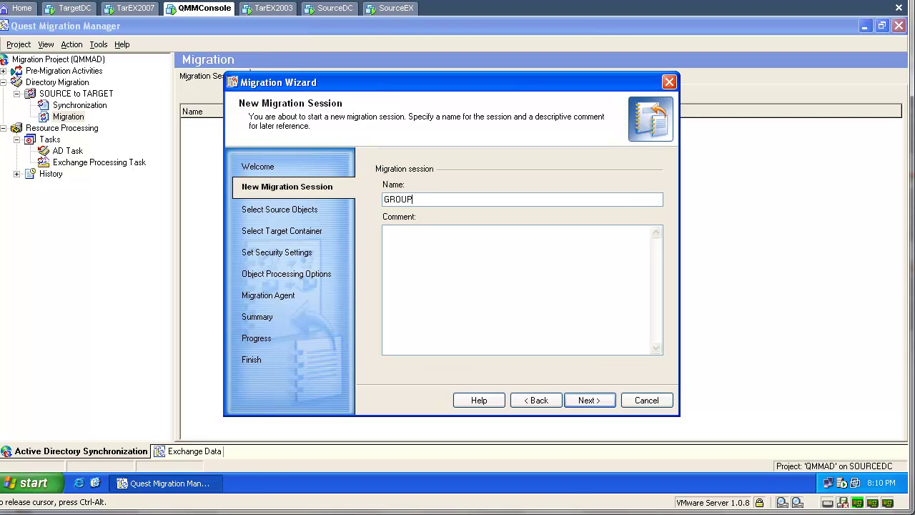
pyautogui.write(' MEMBERSHIP')
pyautogui.click(581, 396)
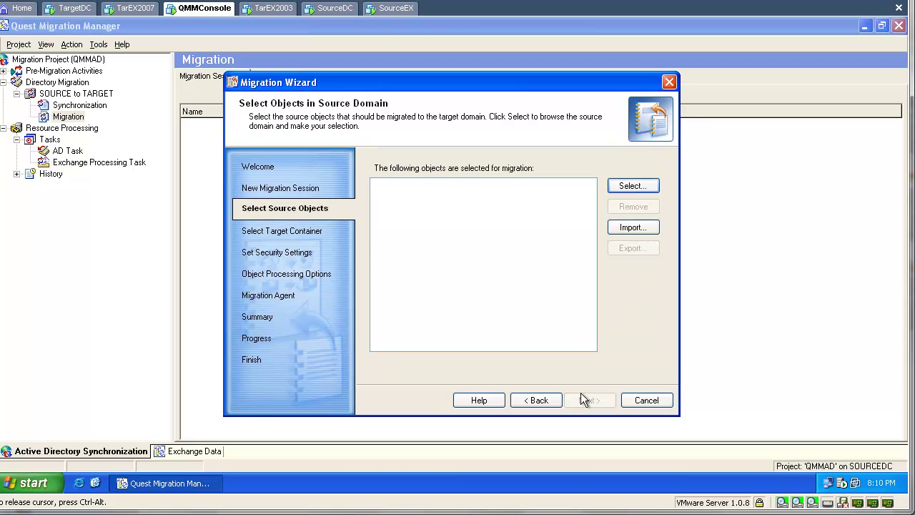
# Choose the Just Group - Global Security group from the Ready_to_be_Migrated OU as the source object to migrate.
pyautogui.click(621, 188)
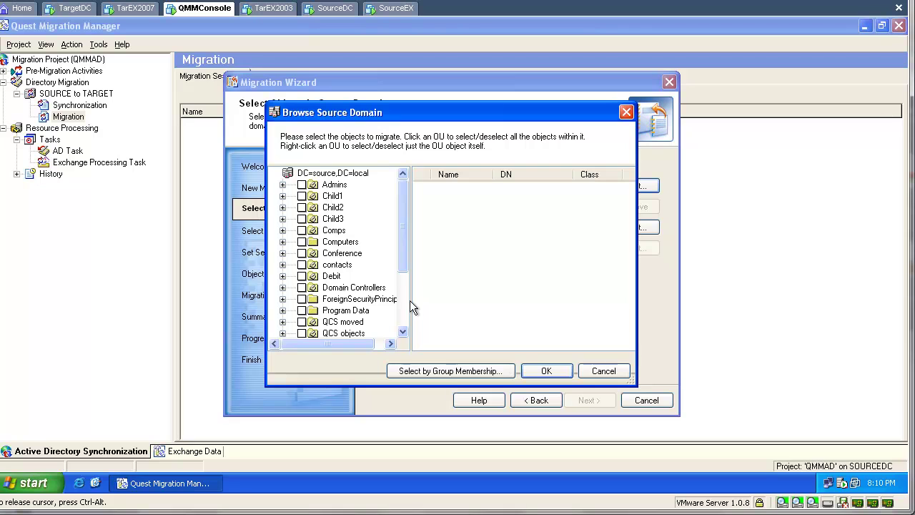
pyautogui.scroll(-3, 406, 302)
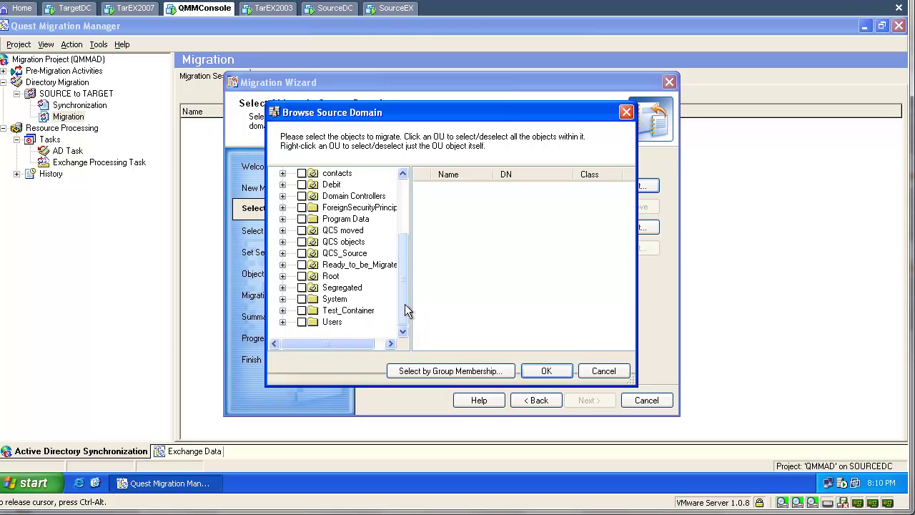
pyautogui.click(381, 266)
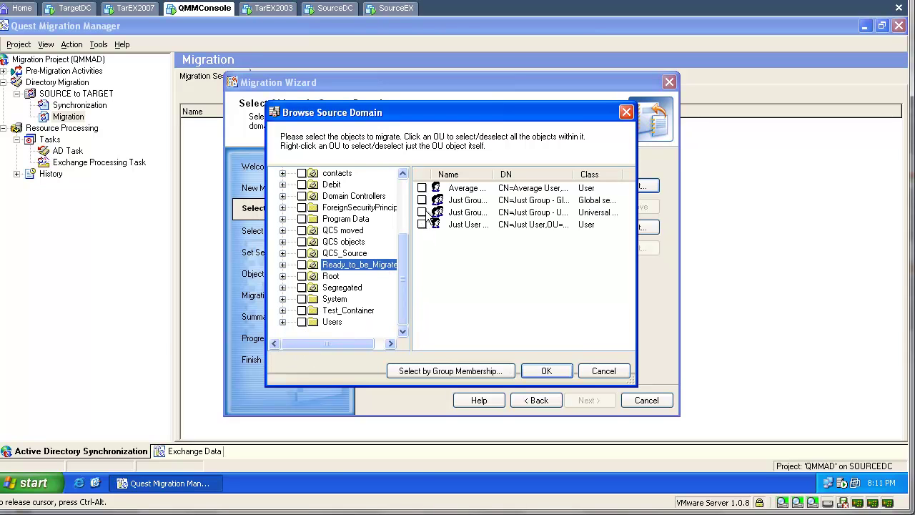
pyautogui.click(422, 200)
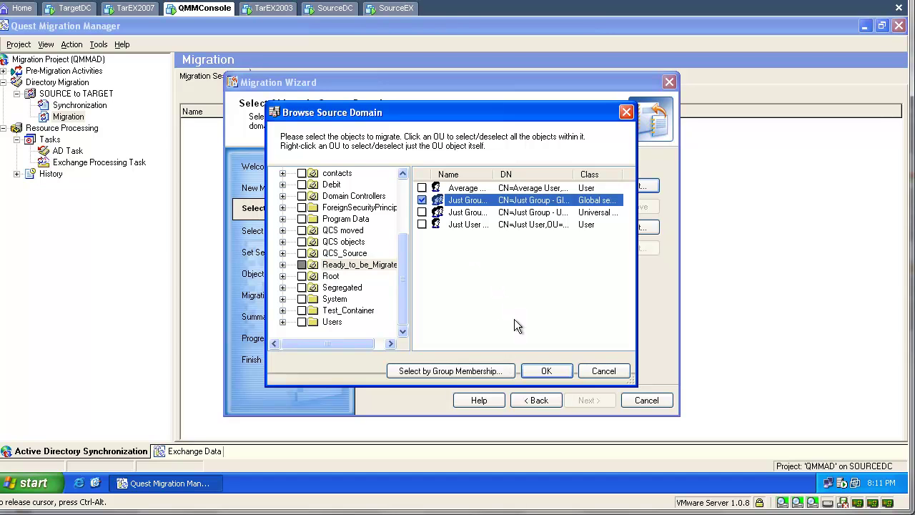
pyautogui.click(536, 370)
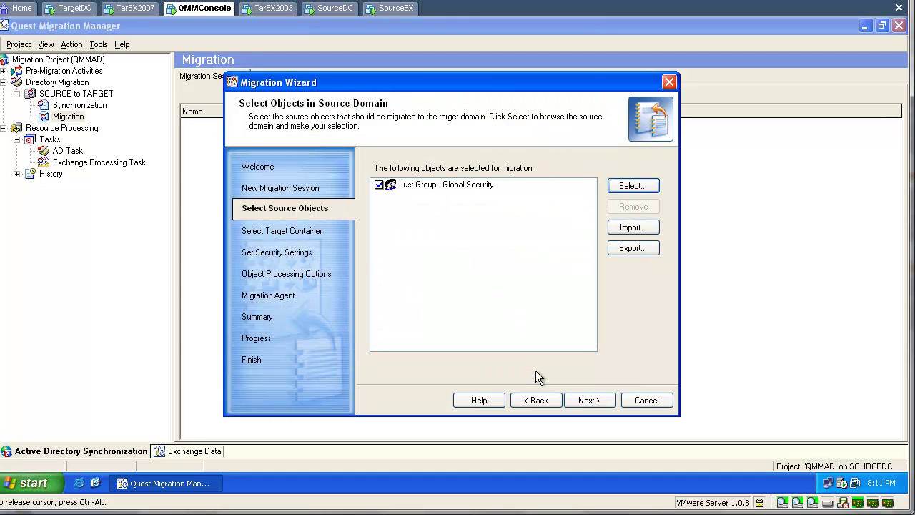
pyautogui.click(580, 397)
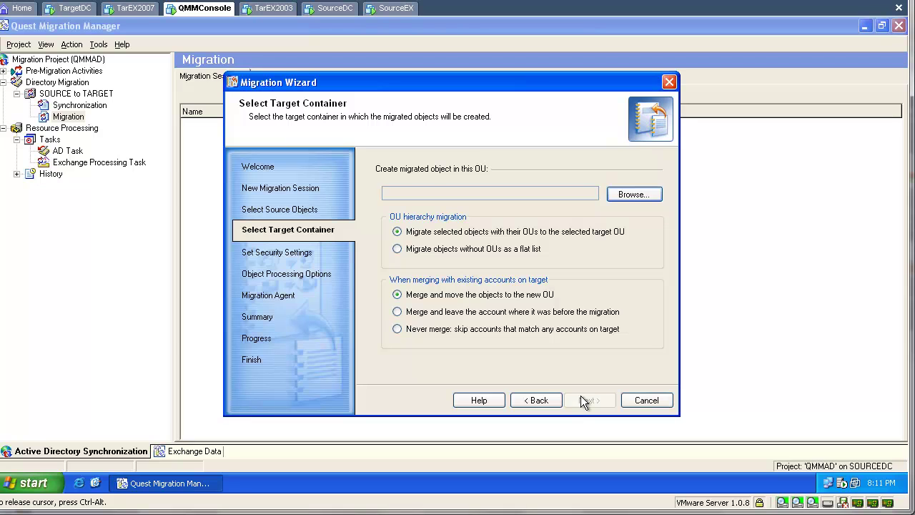
# Set the Migrated OU as the target container and migrate objects without OUs as a flat list.
pyautogui.click(617, 193)
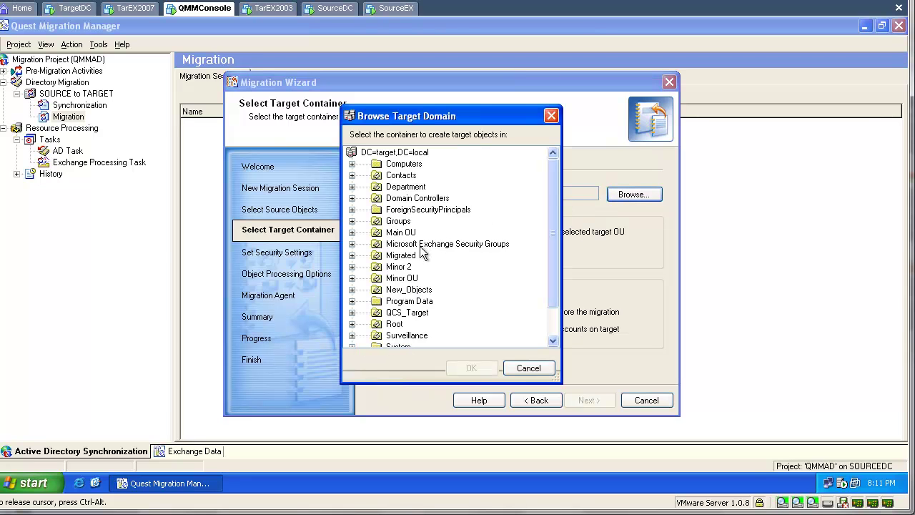
pyautogui.click(411, 256)
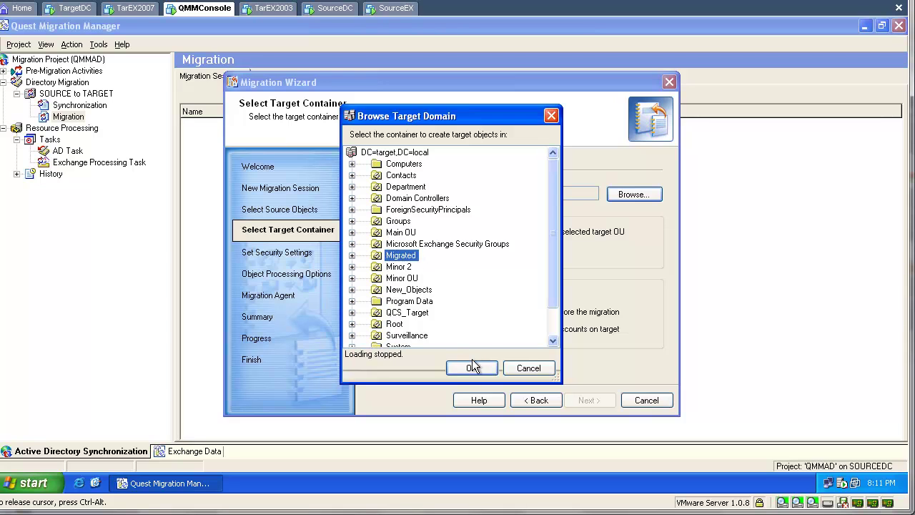
pyautogui.click(471, 368)
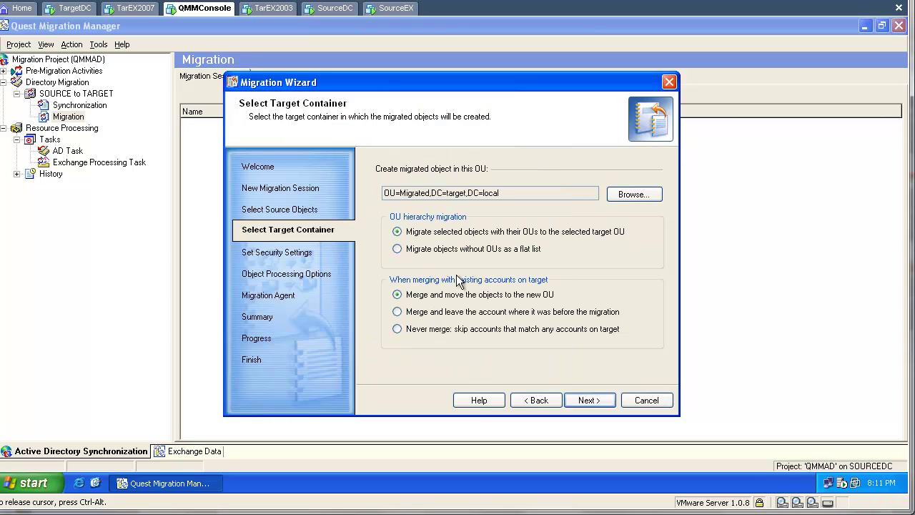
pyautogui.click(464, 250)
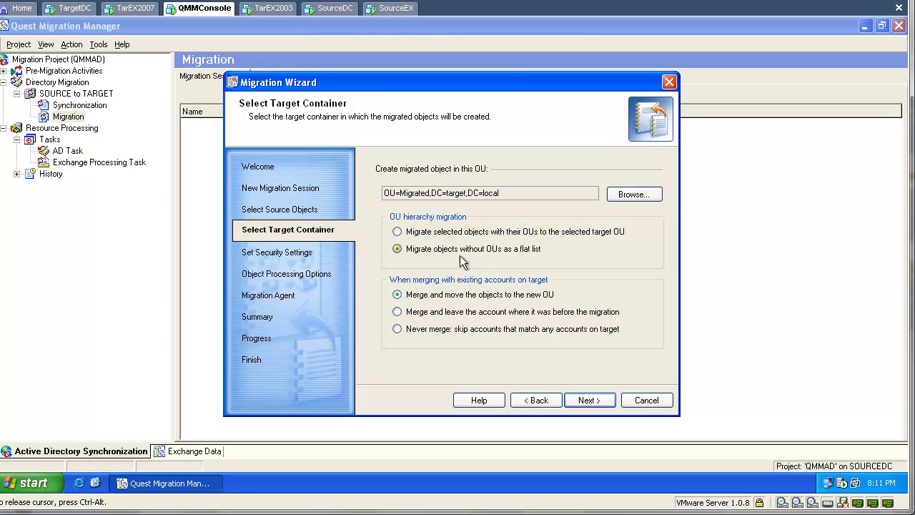
pyautogui.click(582, 401)
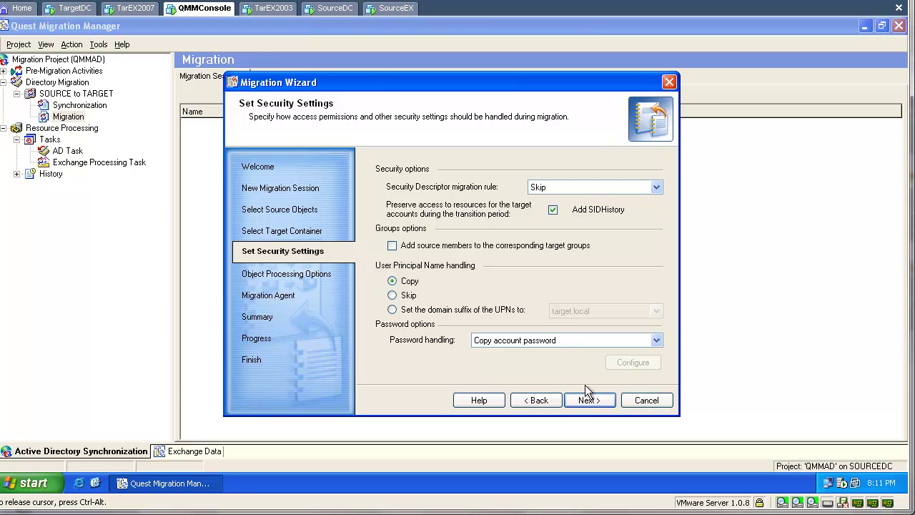
# Accept the default security settings and enable target accounts in the object processing options.
pyautogui.click(590, 402)
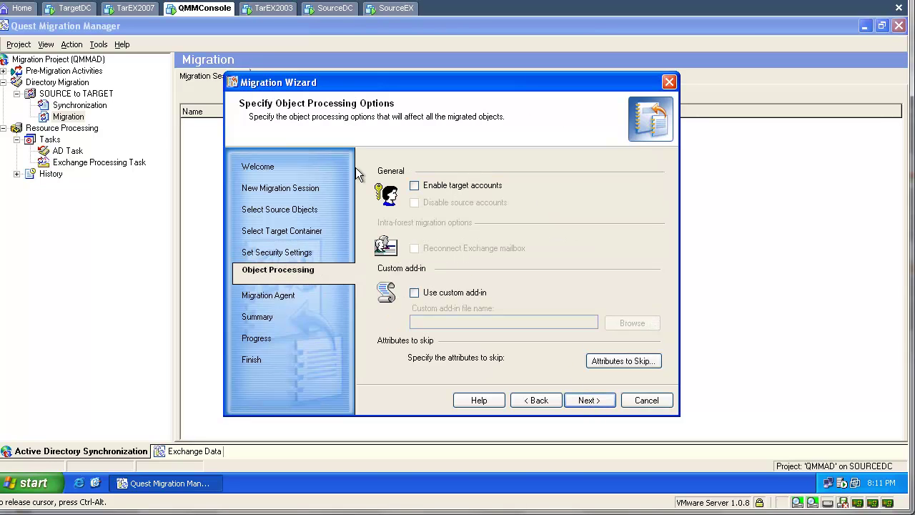
pyautogui.click(427, 187)
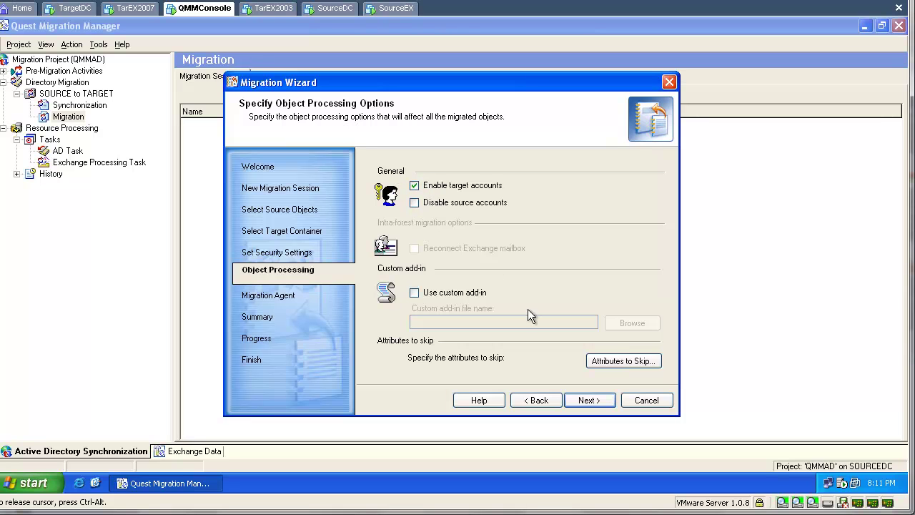
pyautogui.click(583, 393)
# Accept the migration agent and summary, start migrating the objects, and finish the wizard.
pyautogui.click(583, 395)
pyautogui.click(583, 395)
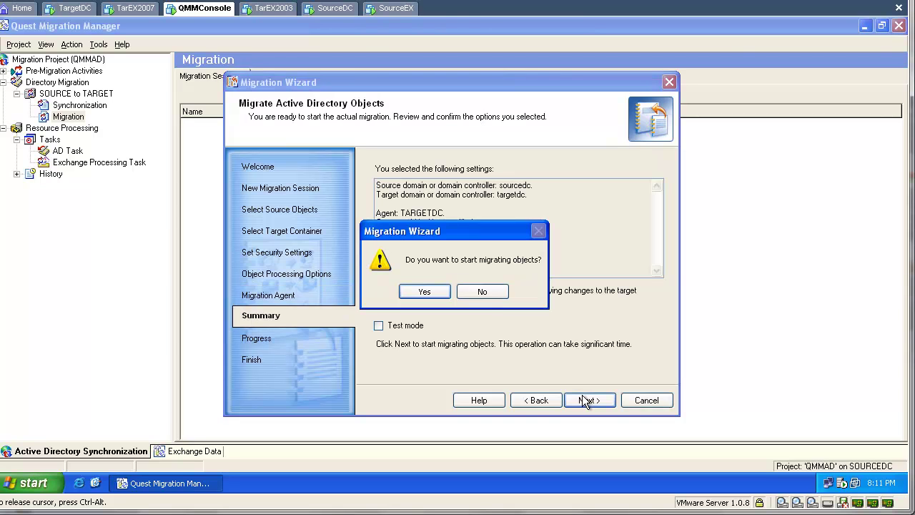
pyautogui.click(442, 289)
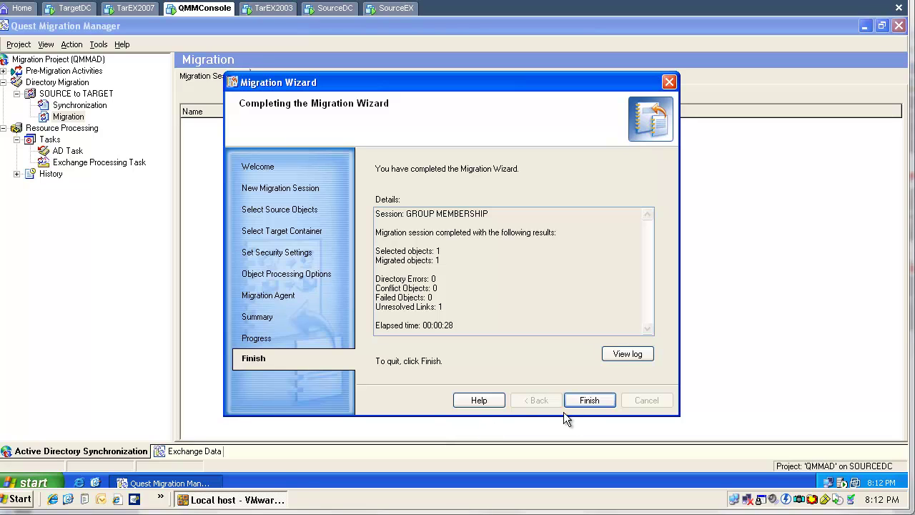
pyautogui.click(580, 403)
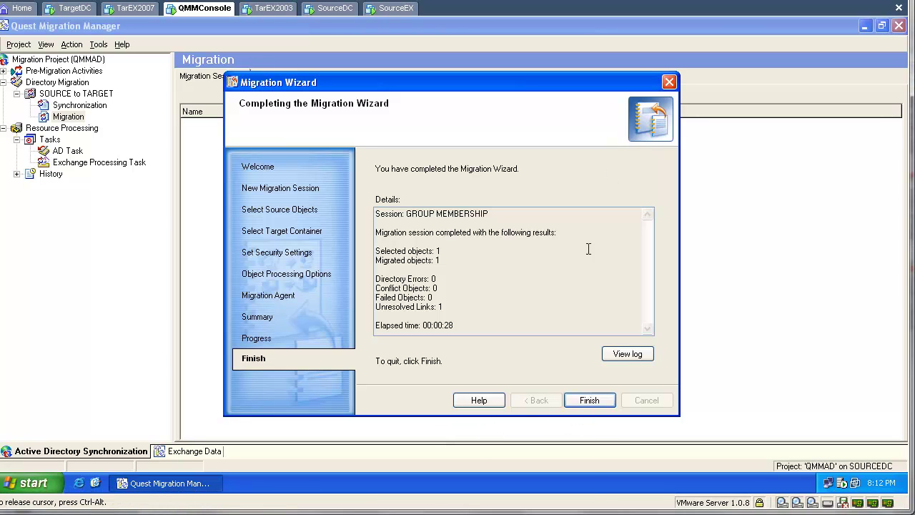
pyautogui.click(593, 397)
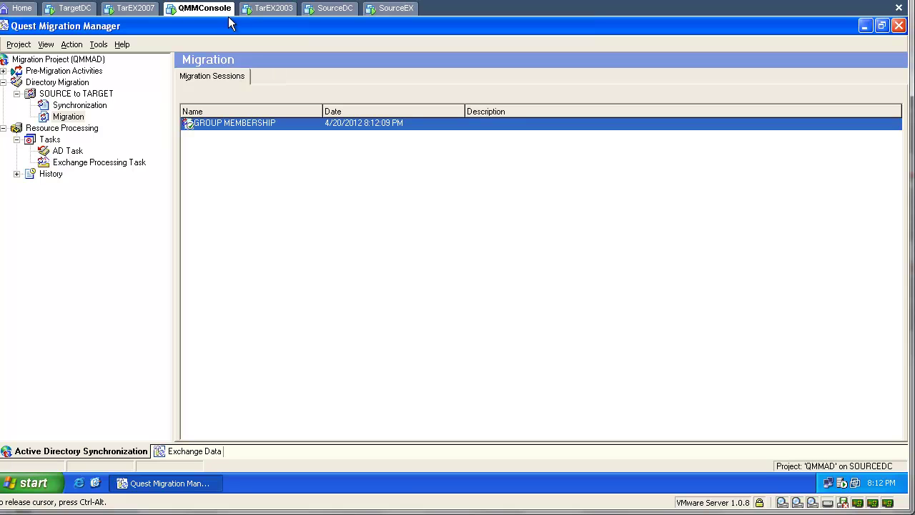
# On the TargetDC machine, refresh the Migrated OU and check the members of Just Group - Global Security.
pyautogui.click(80, 10)
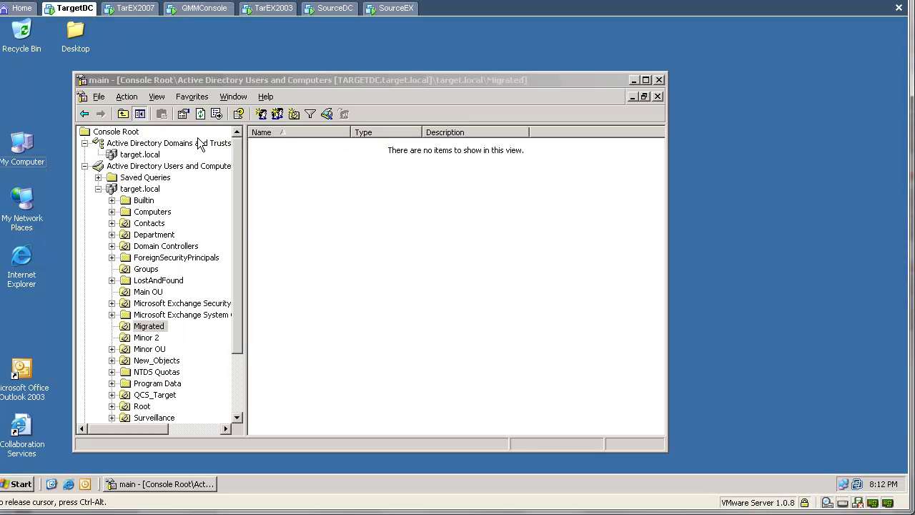
pyautogui.click(200, 113)
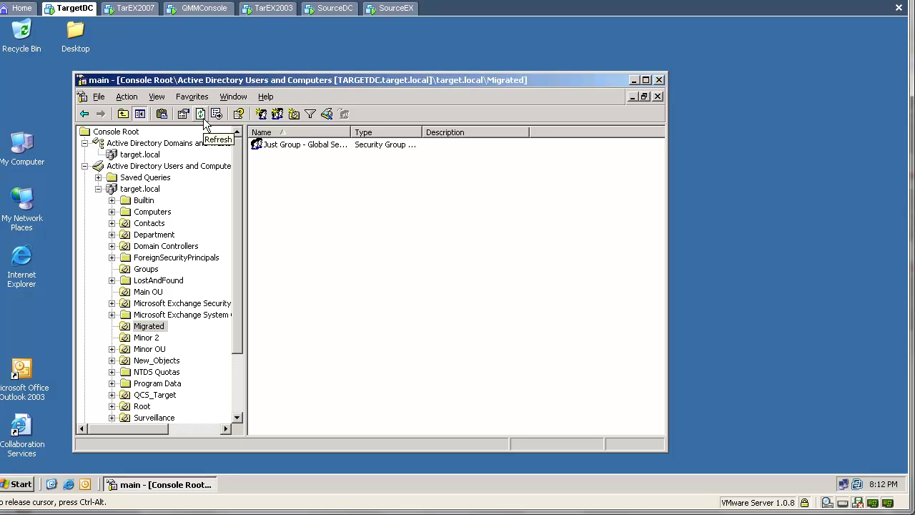
pyautogui.doubleClick(273, 146)
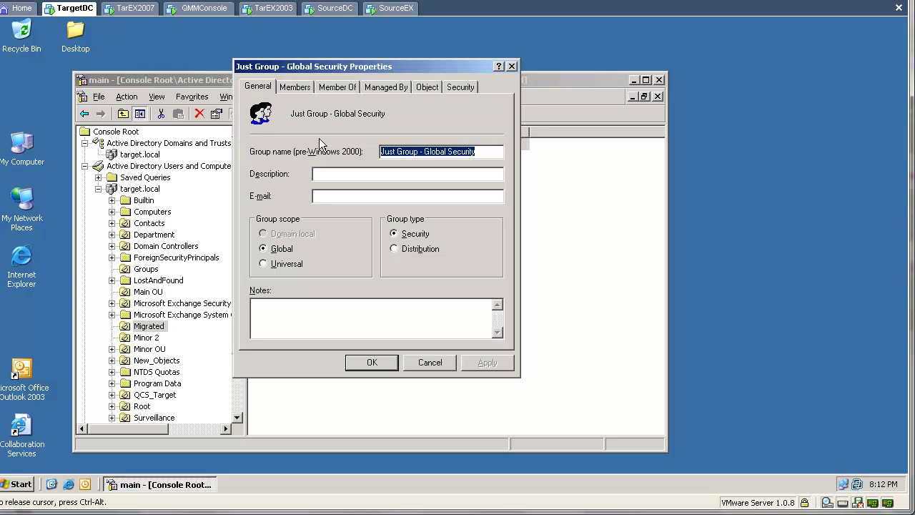
pyautogui.click(307, 88)
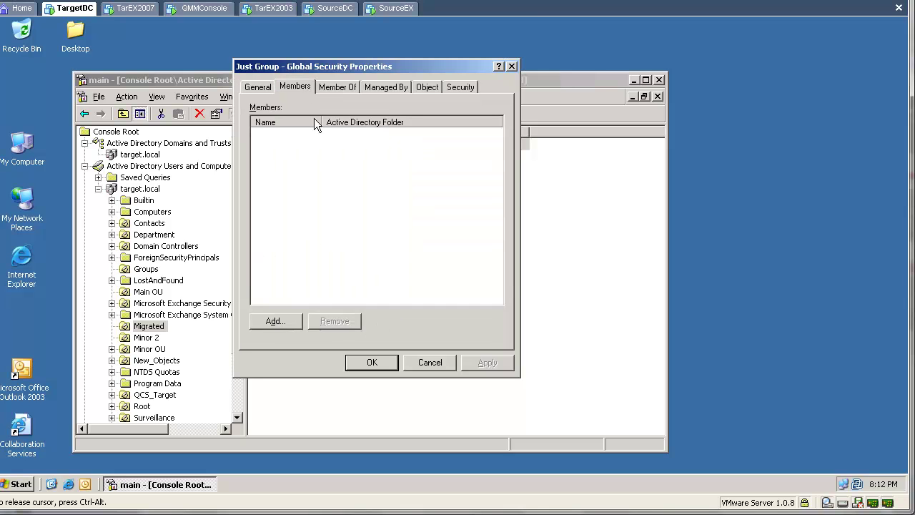
pyautogui.click(432, 362)
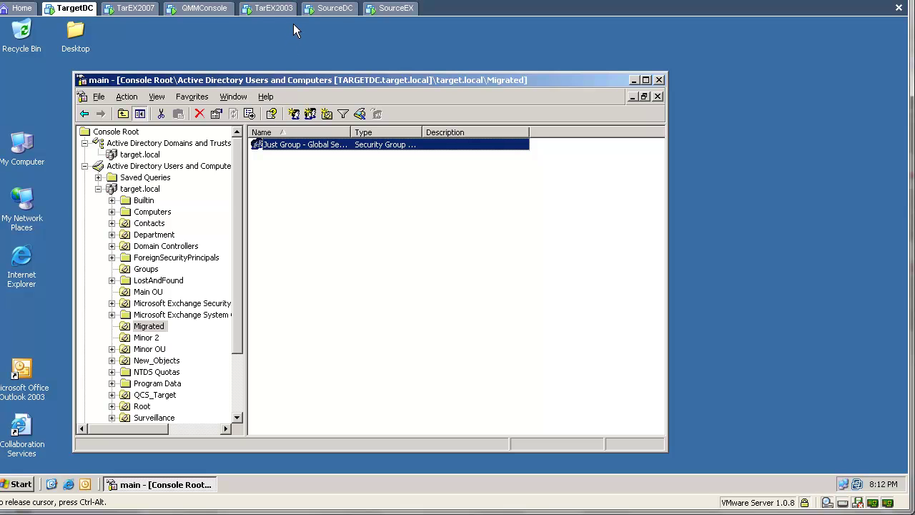
# On the SourceDC machine, check the members of Just Group - Global Security in Ready_to_be_Migrated.
pyautogui.click(320, 13)
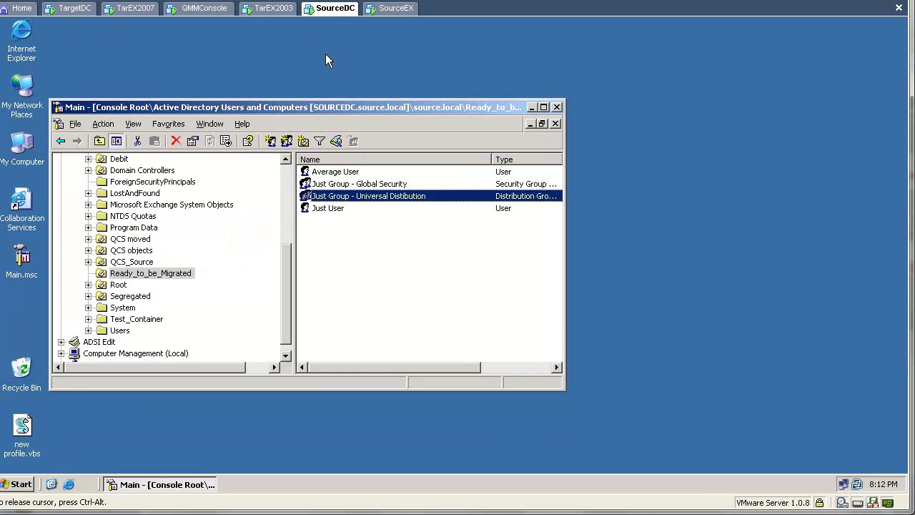
pyautogui.doubleClick(349, 184)
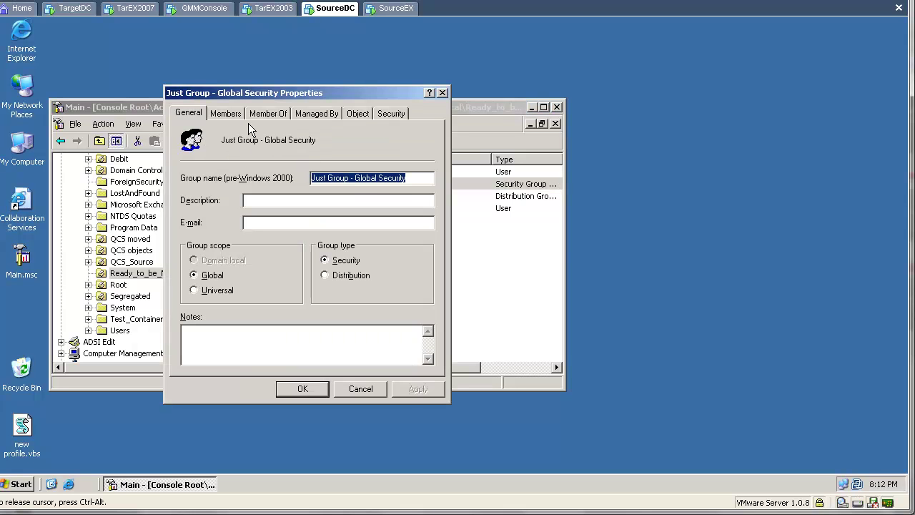
pyautogui.click(226, 113)
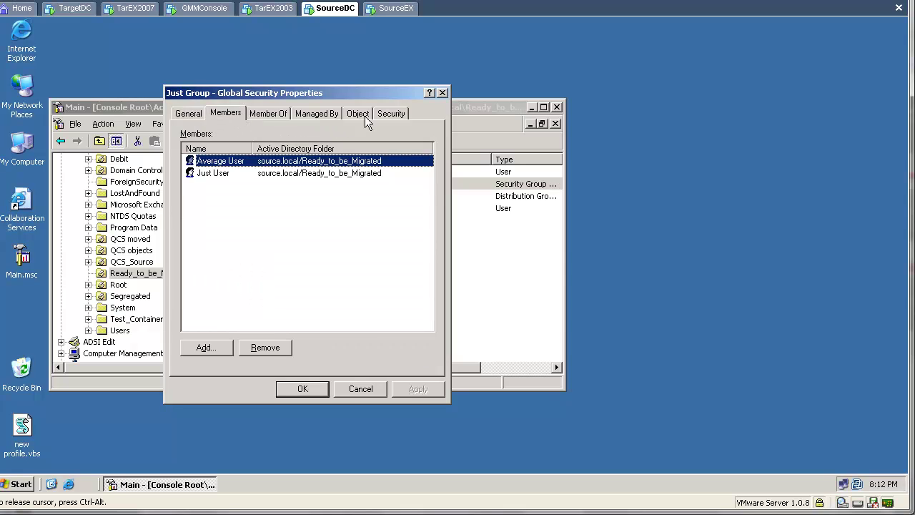
pyautogui.click(441, 94)
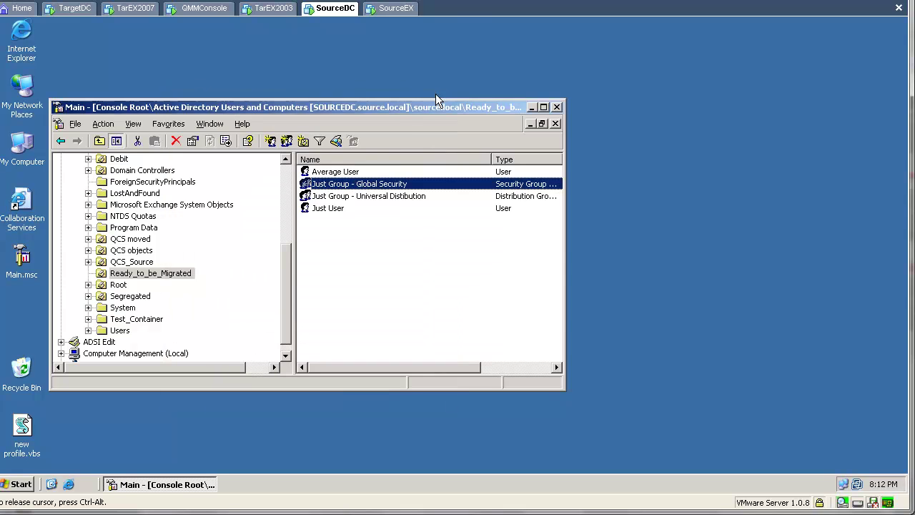
# Check the members of the source group Just Group - Universal Distibution, and return to the QMMConsole machine.
pyautogui.doubleClick(395, 197)
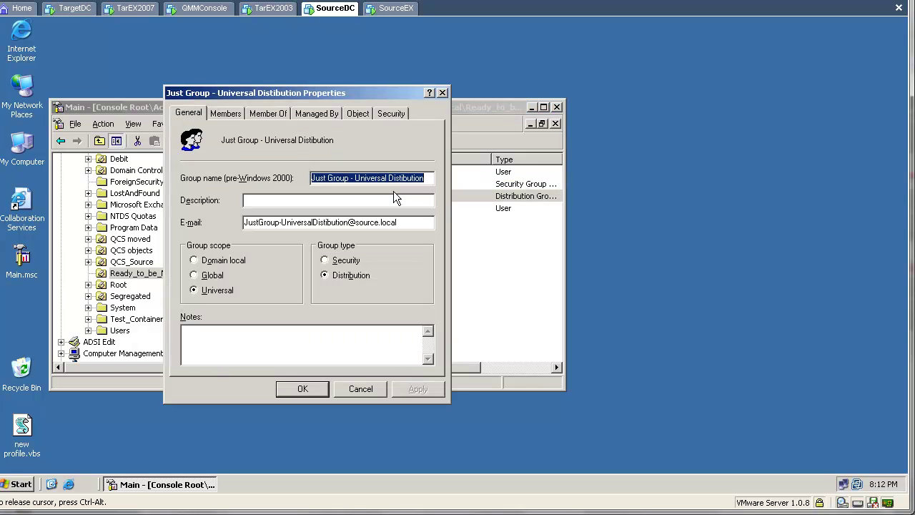
pyautogui.click(225, 114)
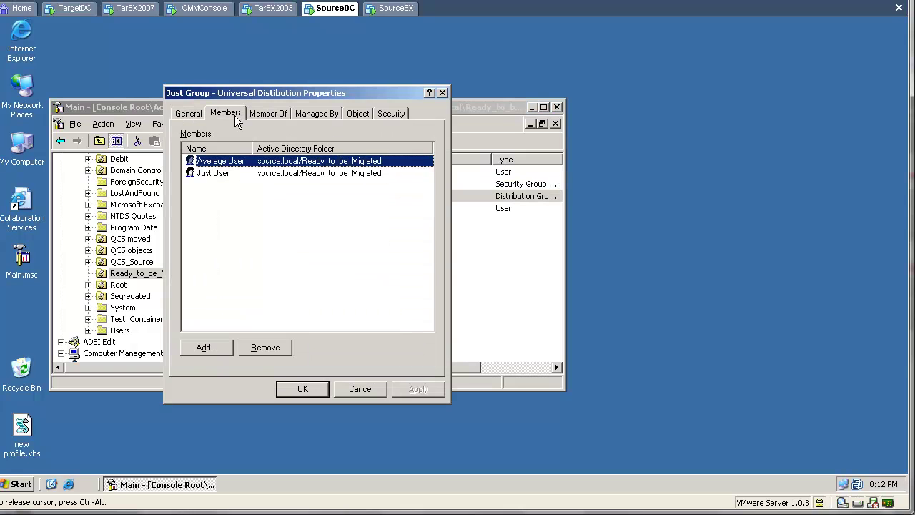
pyautogui.click(442, 93)
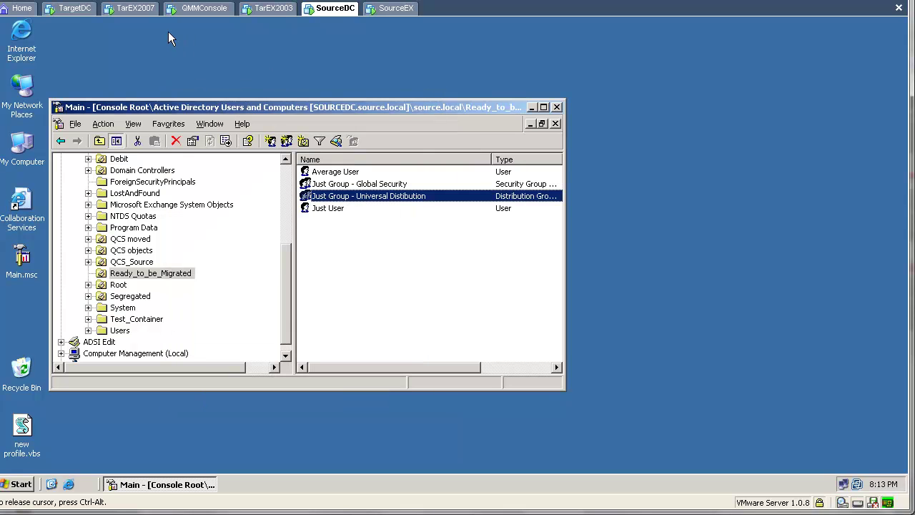
pyautogui.click(205, 10)
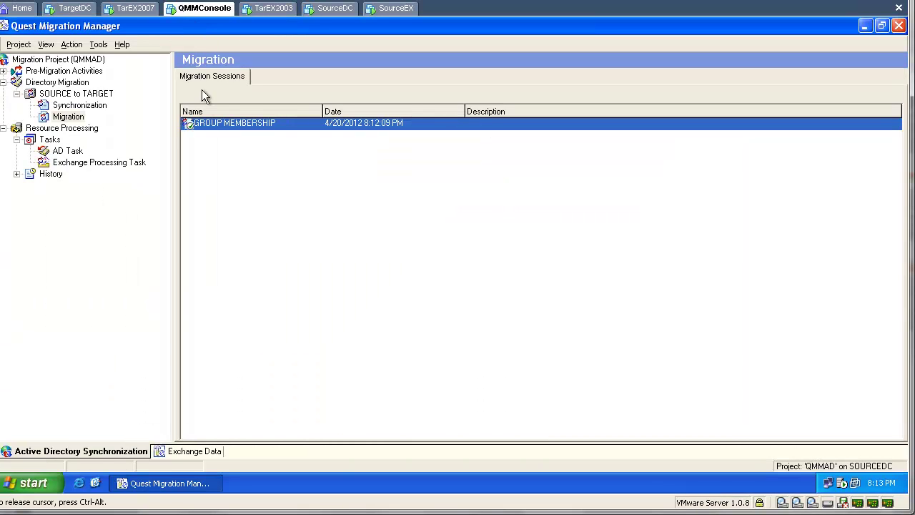
# Start a new migration session based on the GROUP MEMBERSHIP session and name it USERS.
pyautogui.rightClick(207, 125)
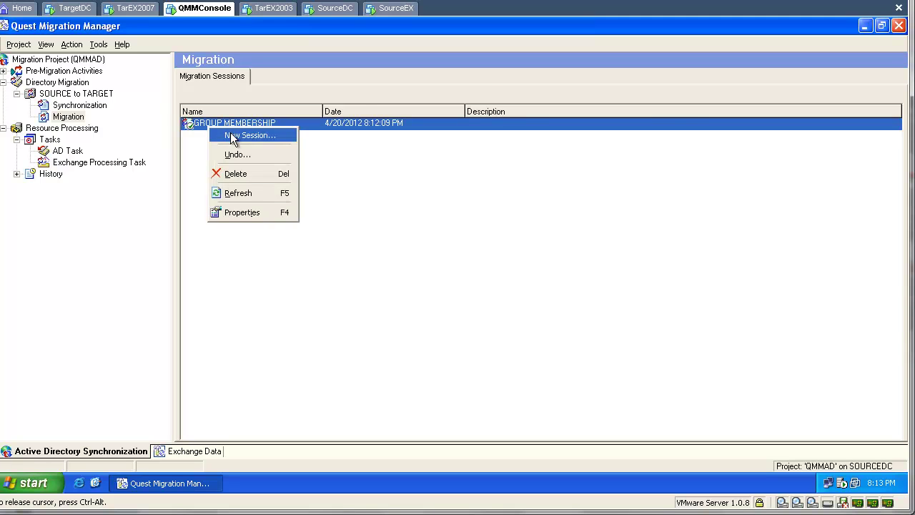
pyautogui.click(230, 134)
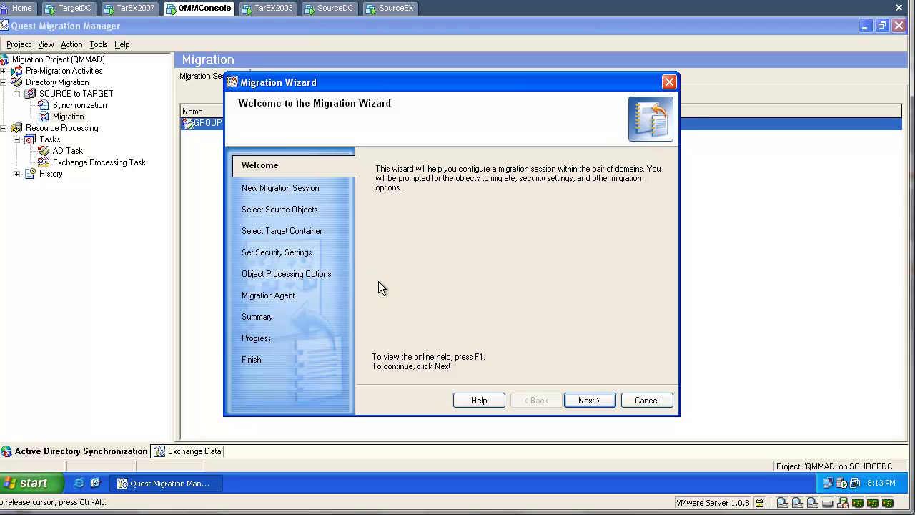
pyautogui.click(589, 399)
pyautogui.write('USERS')
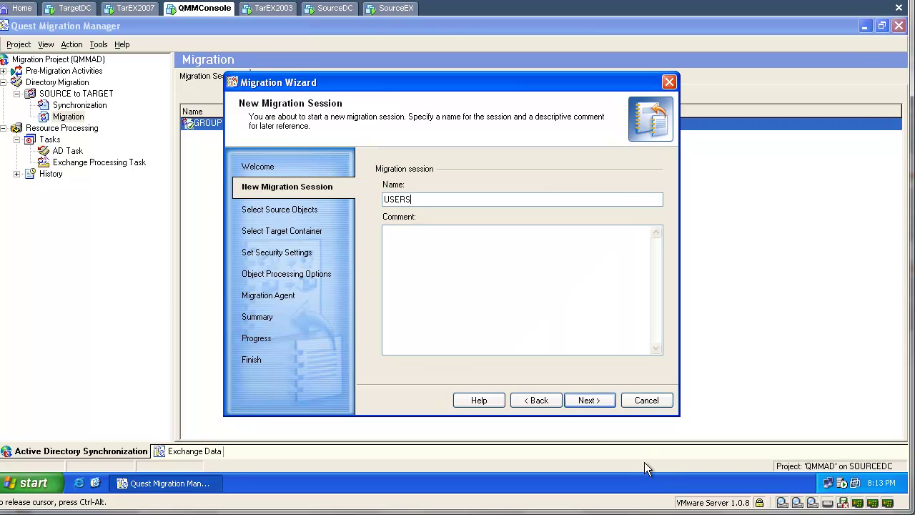
pyautogui.click(607, 401)
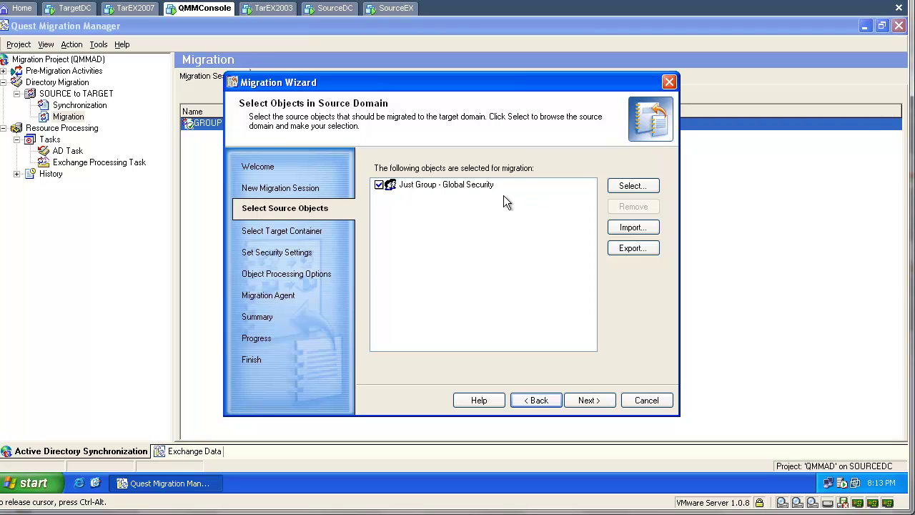
# Replace Just Group - Global Security in the source objects with Average User from the Ready_to_be_Migrated OU.
pyautogui.click(483, 188)
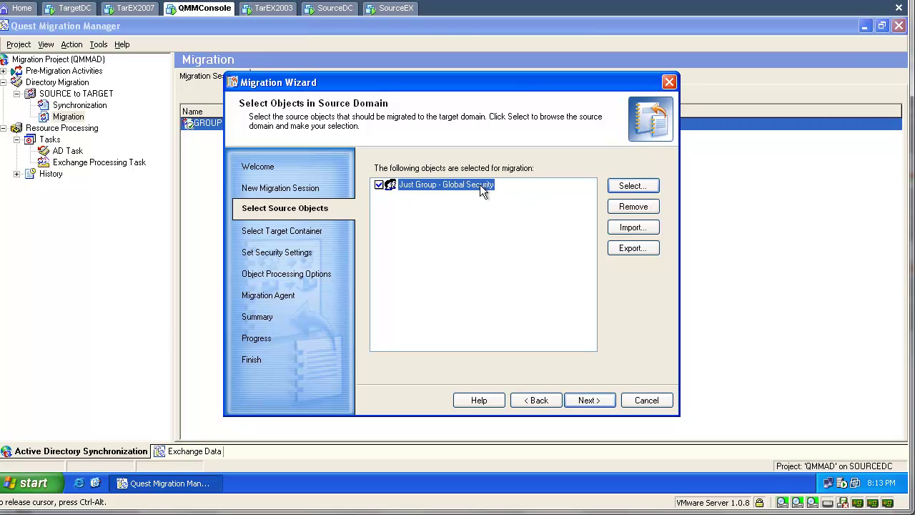
pyautogui.click(629, 208)
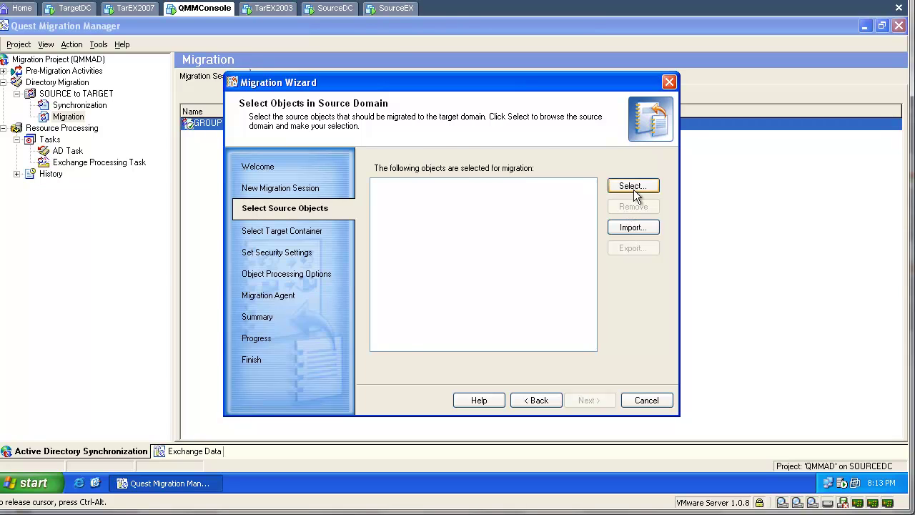
pyautogui.click(634, 188)
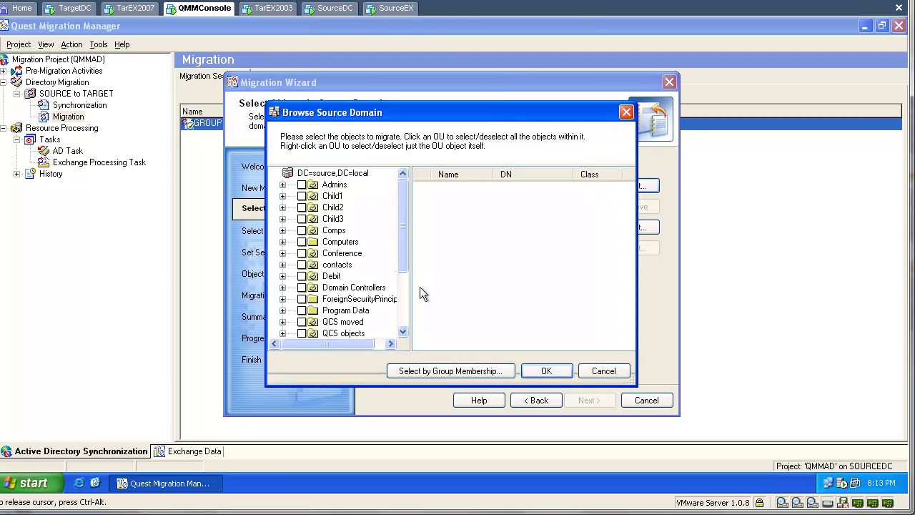
pyautogui.scroll(-3, 403, 307)
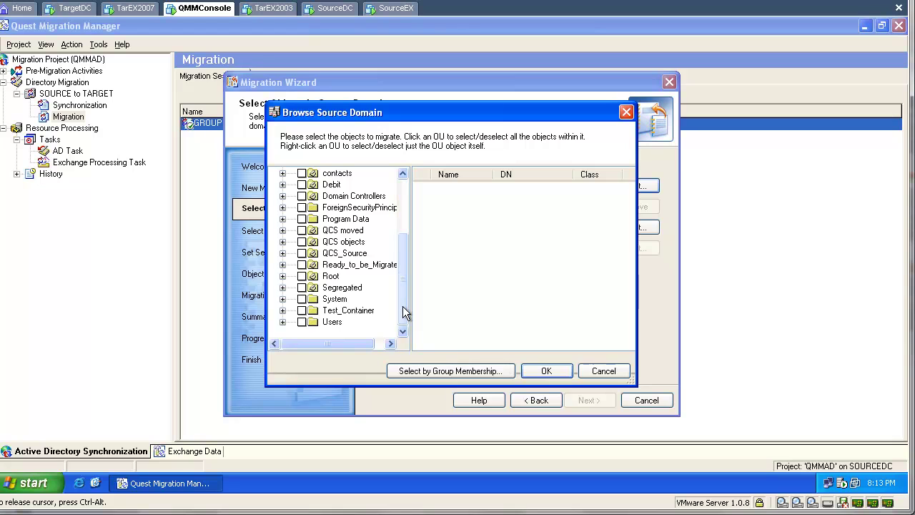
pyautogui.click(378, 266)
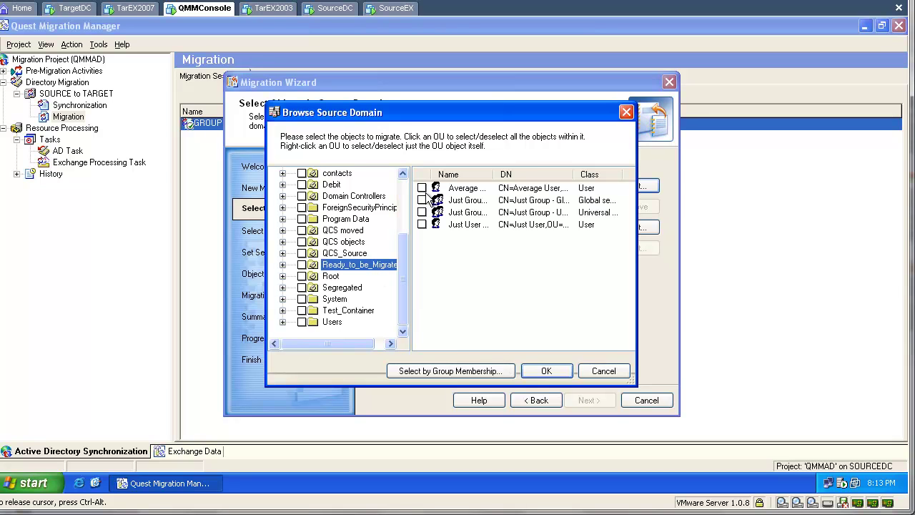
pyautogui.click(422, 188)
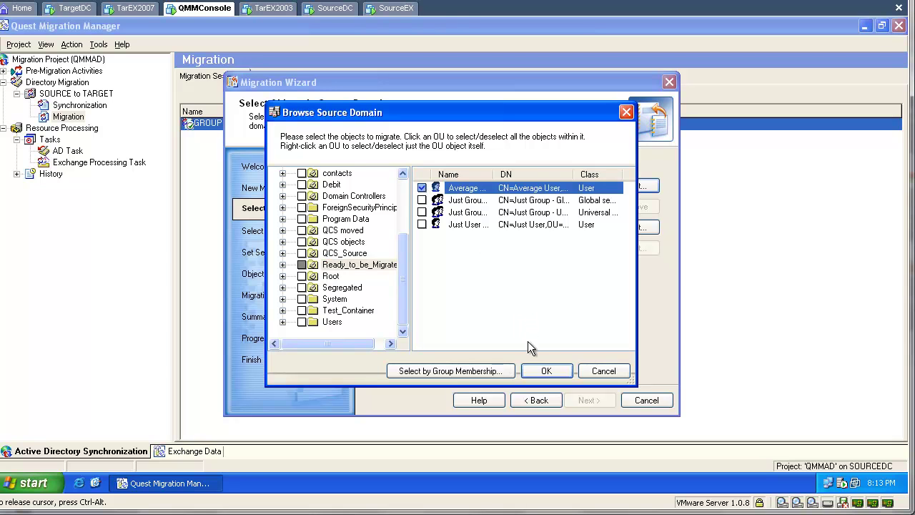
pyautogui.click(538, 369)
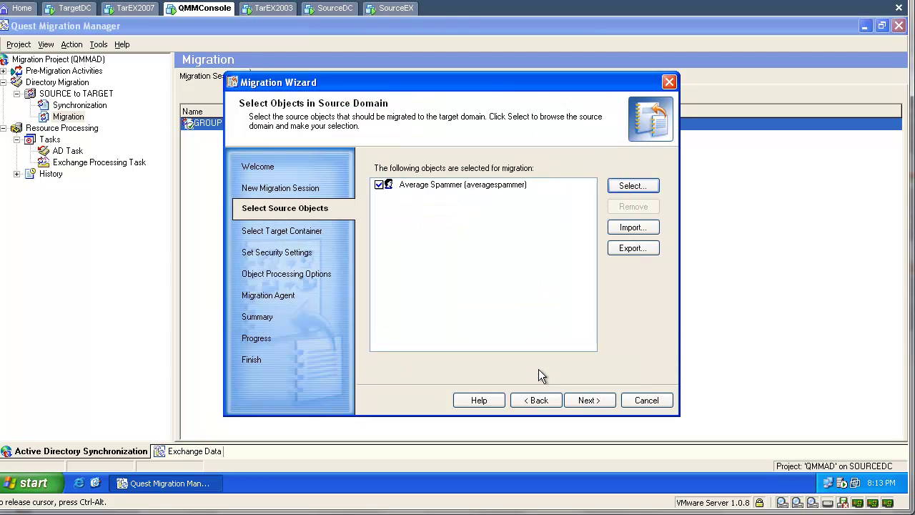
# Accept the remaining settings of the USERS session with TARGETDC as the agent, start migrating the objects, and finish the wizard.
pyautogui.click(584, 403)
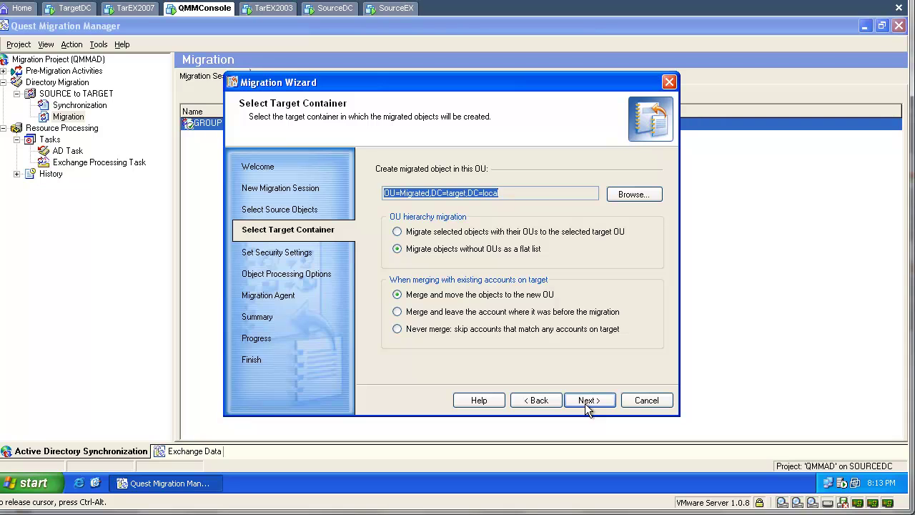
pyautogui.click(585, 400)
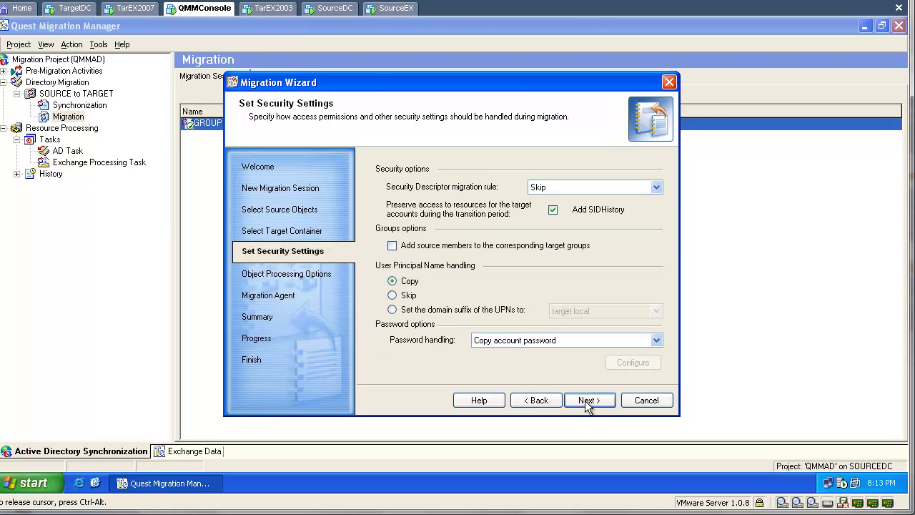
pyautogui.click(585, 400)
pyautogui.click(584, 400)
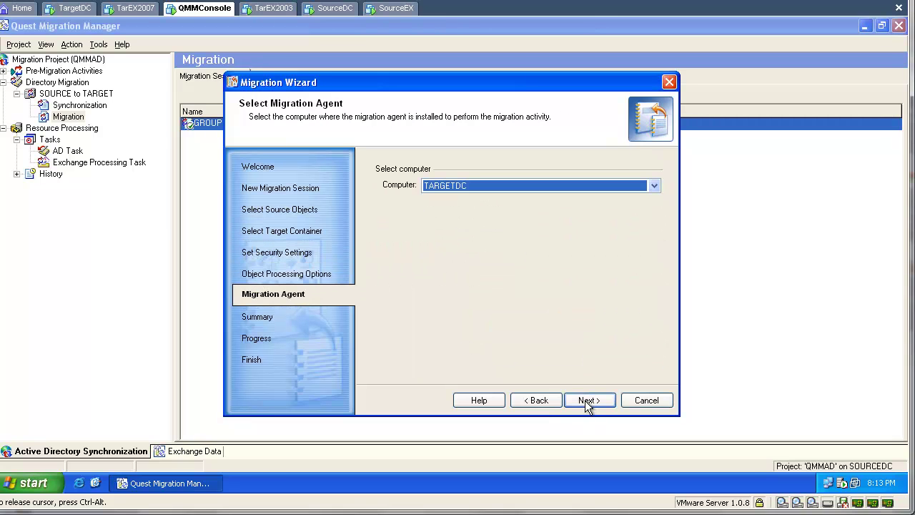
pyautogui.click(585, 401)
pyautogui.click(584, 400)
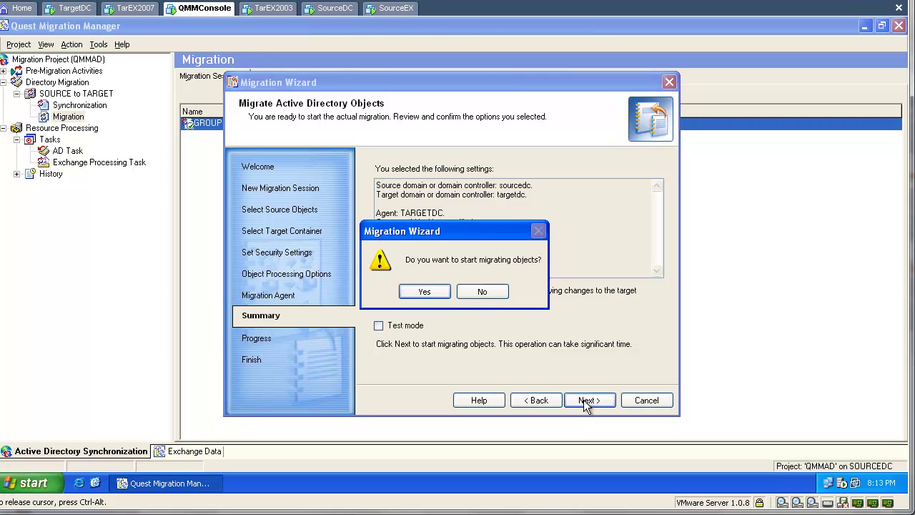
pyautogui.click(420, 286)
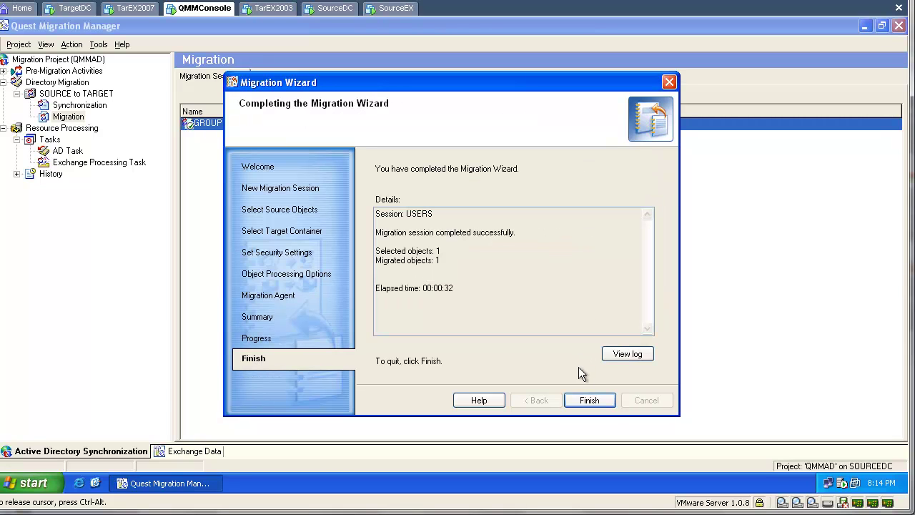
pyautogui.click(581, 404)
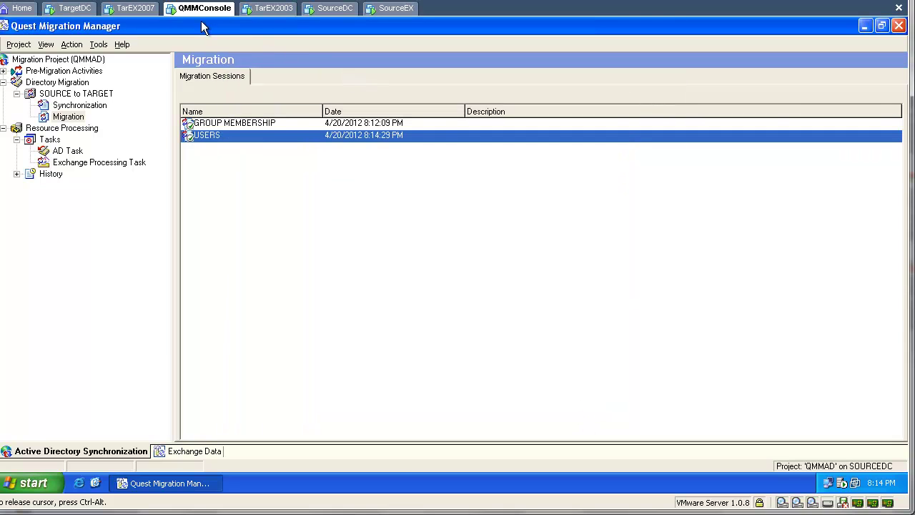
# On the TargetDC machine, refresh the Migrated OU and check the members of Just Group - Global Security again.
pyautogui.click(94, 10)
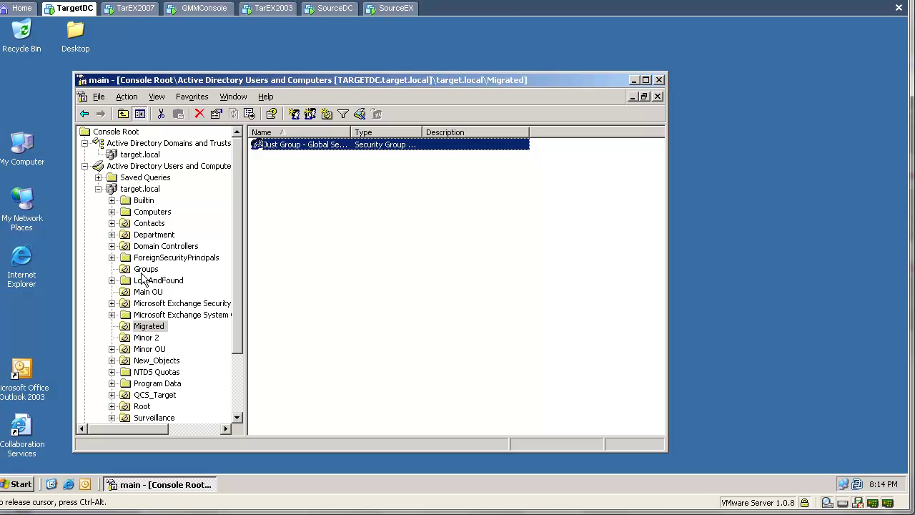
pyautogui.click(146, 317)
pyautogui.click(148, 326)
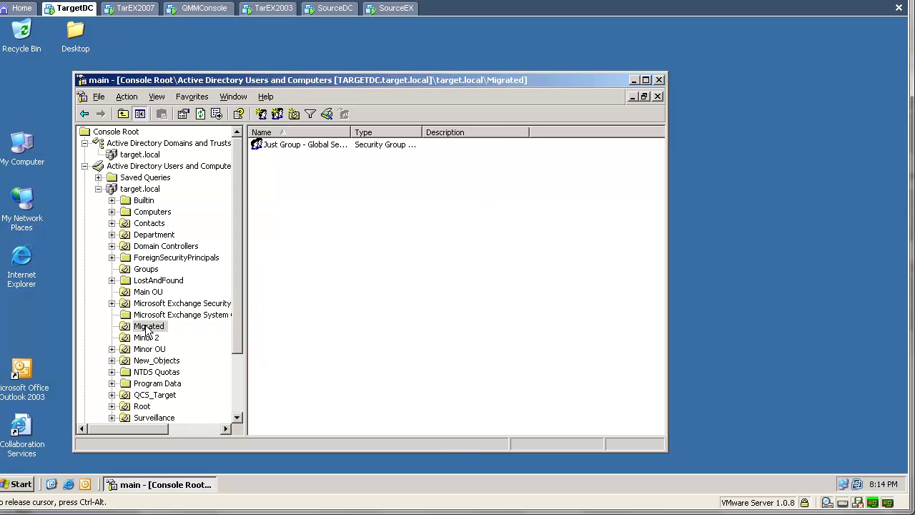
pyautogui.rightClick(148, 330)
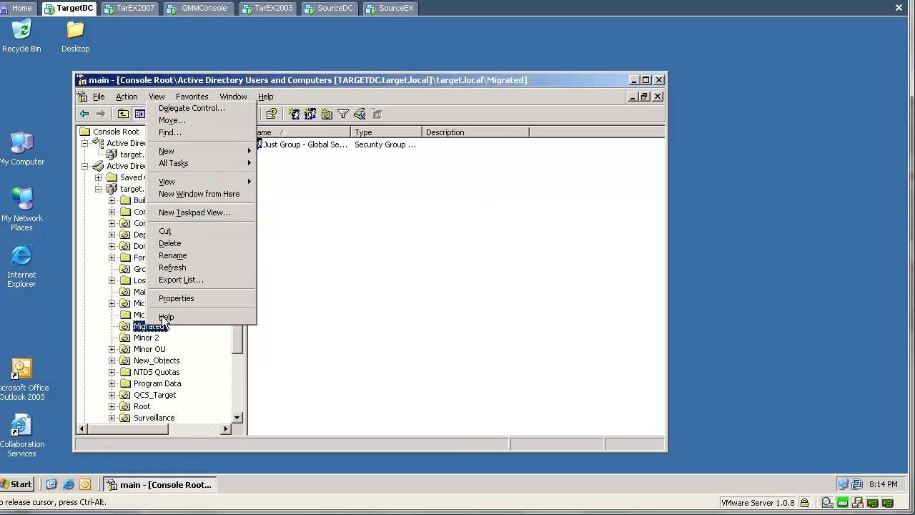
pyautogui.click(174, 270)
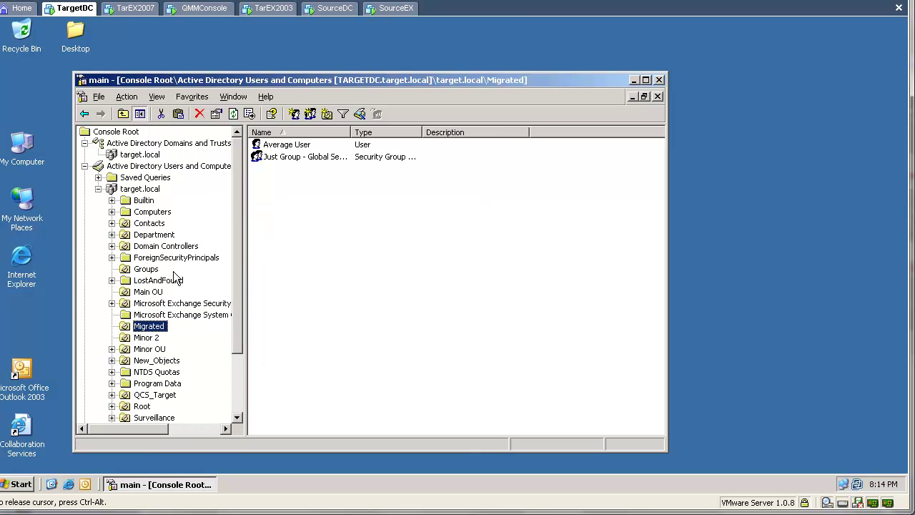
pyautogui.doubleClick(275, 158)
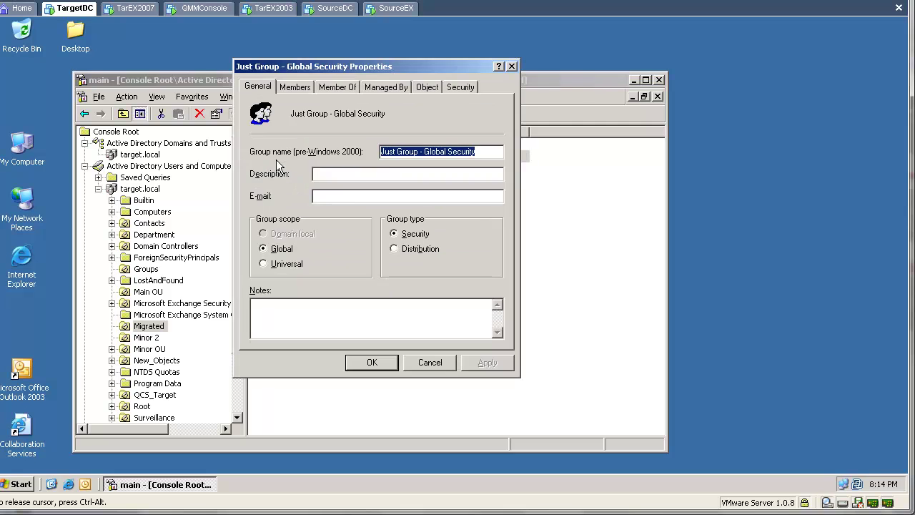
pyautogui.click(293, 89)
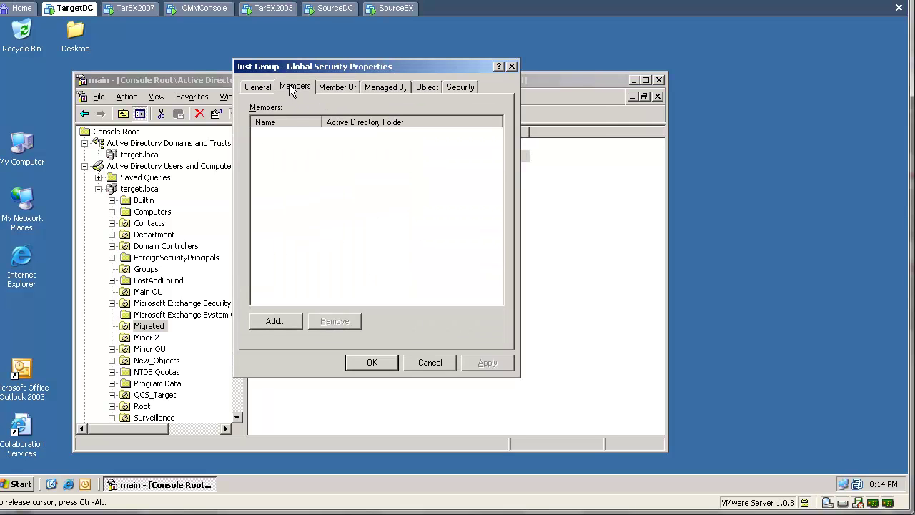
pyautogui.click(420, 357)
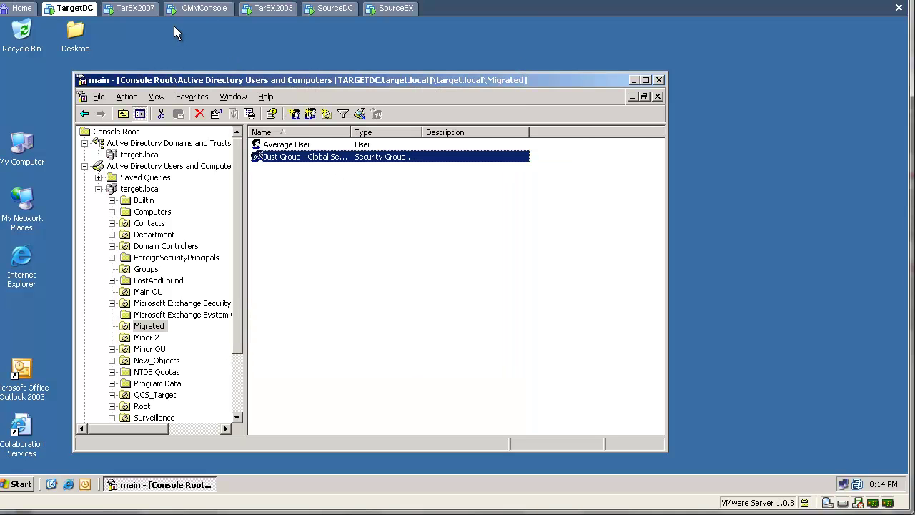
# On the QMMConsole machine, start a new session based on GROUP MEMBERSHIP and name it FIX GROUP MEMBERSHIP.
pyautogui.click(196, 10)
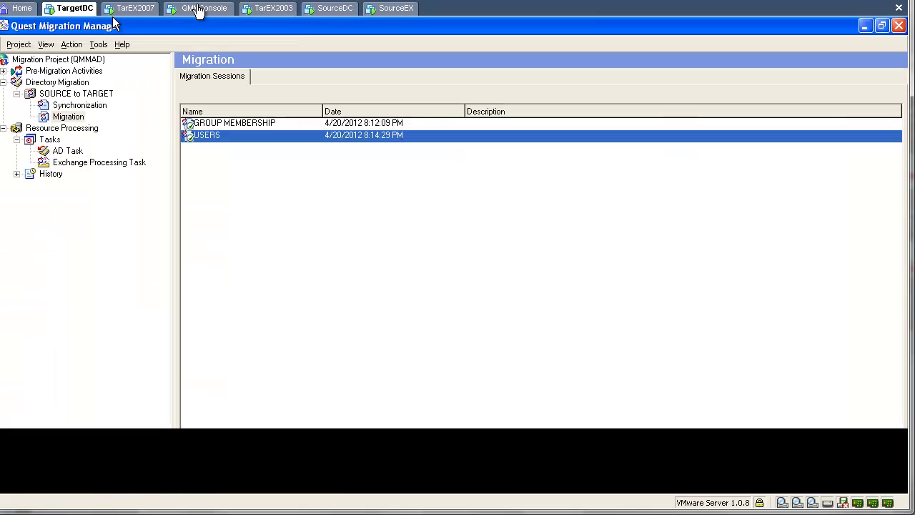
pyautogui.click(222, 126)
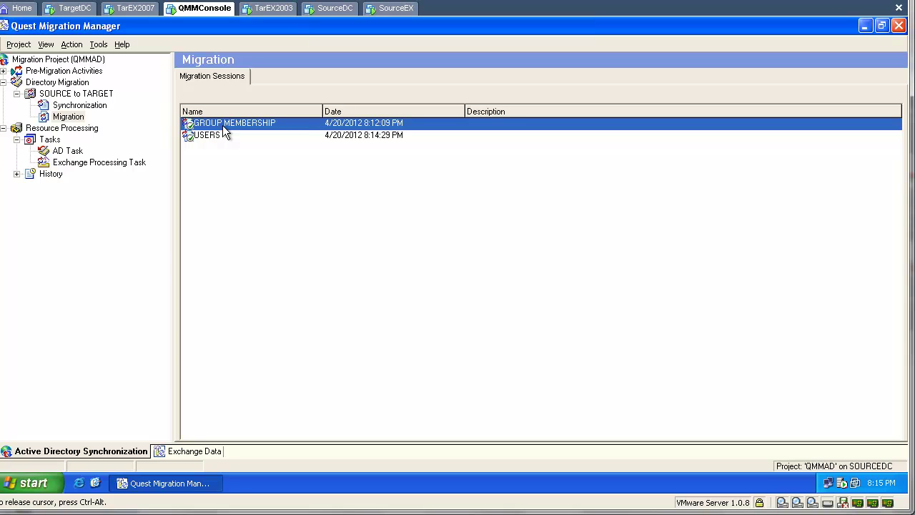
pyautogui.rightClick(222, 126)
pyautogui.click(243, 135)
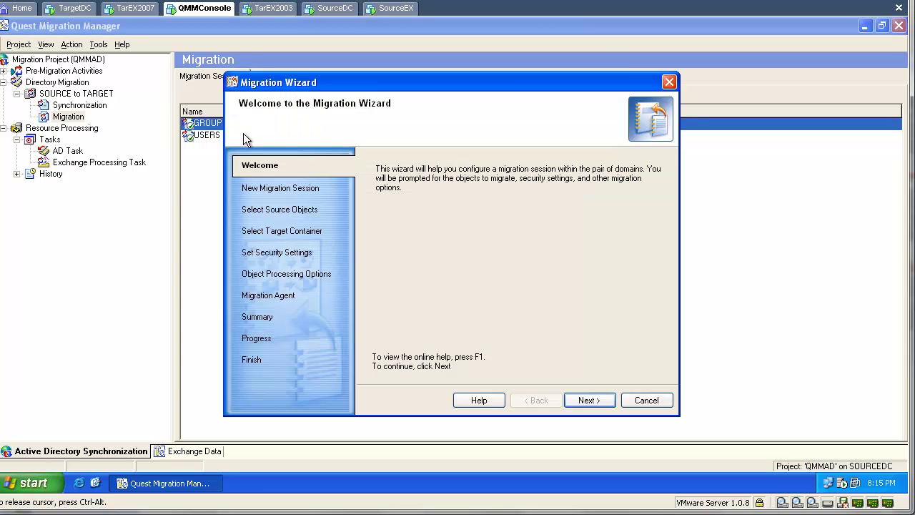
pyautogui.press('Return')
pyautogui.write('FI')
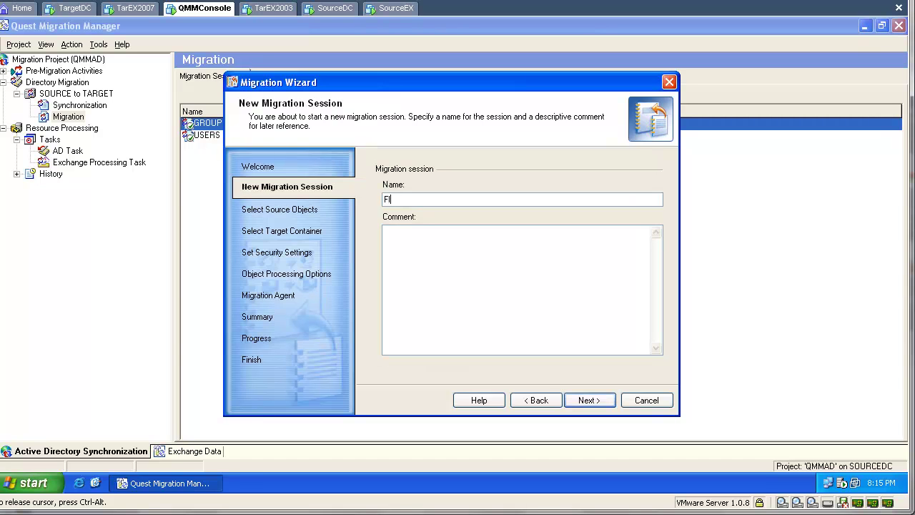
pyautogui.write('X GROUP MEMBERSHIP')
pyautogui.press('Return')
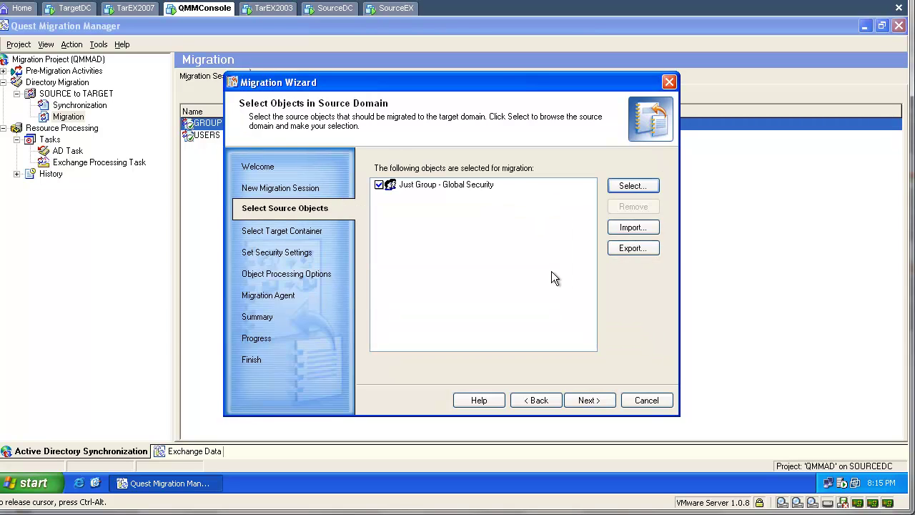
# Keep Just Group - Global Security and the existing settings for the FIX GROUP MEMBERSHIP session, and start migrating the objects.
pyautogui.click(587, 401)
pyautogui.click(588, 401)
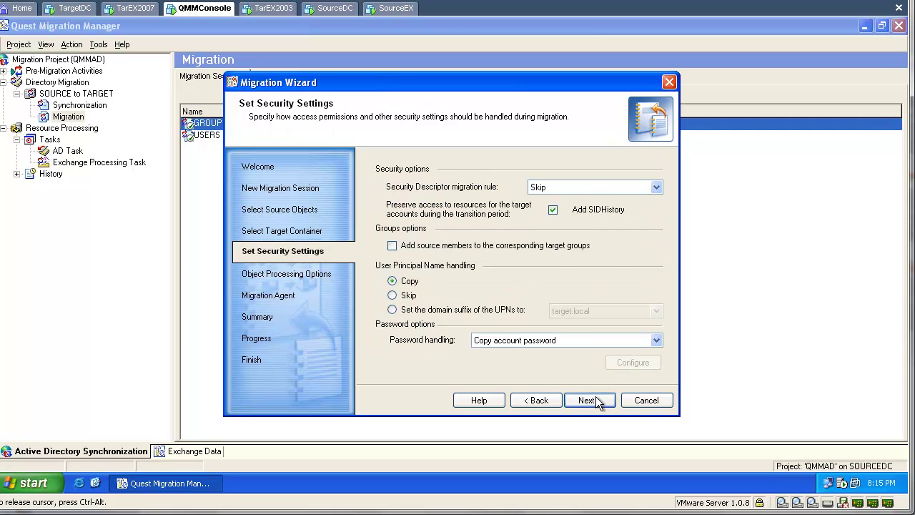
pyautogui.click(587, 400)
pyautogui.click(587, 400)
pyautogui.click(596, 399)
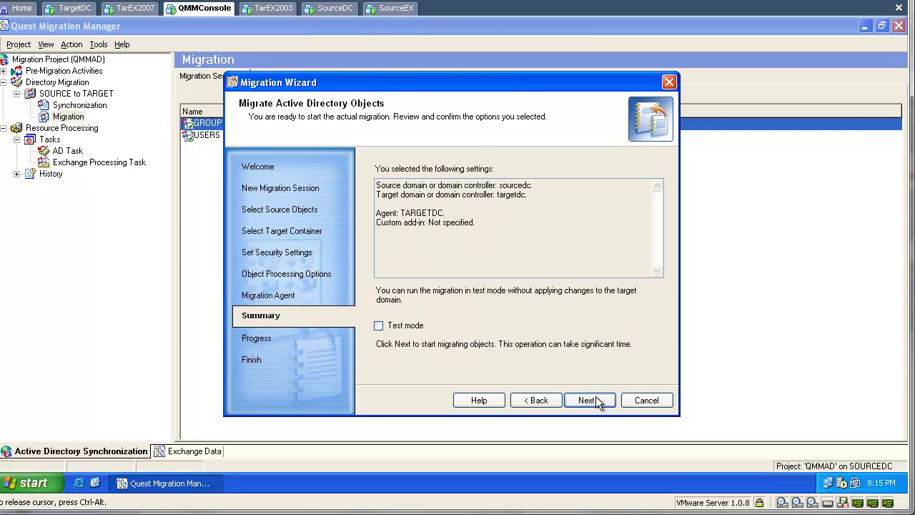
pyautogui.click(596, 399)
pyautogui.press('Return')
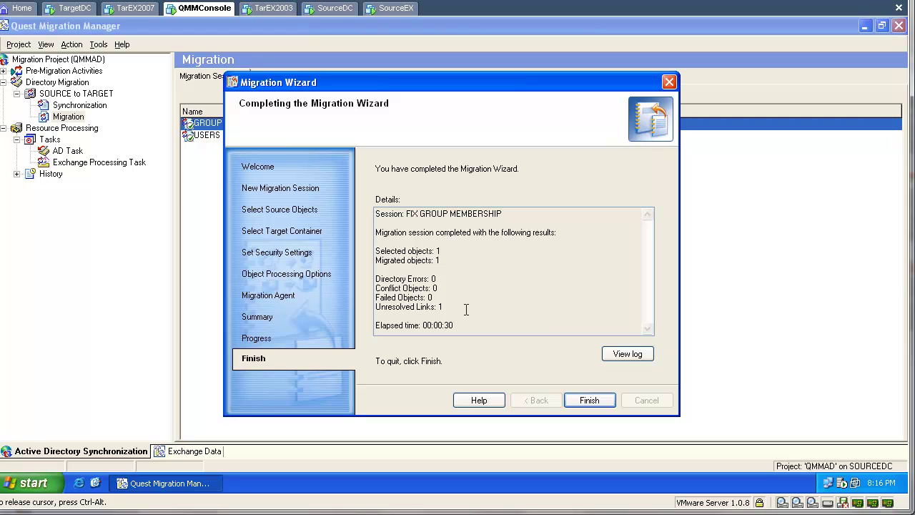
# Review the unresolved links in the session details, finish the wizard, and switch to the TargetDC machine.
pyautogui.moveTo(466, 308); pyautogui.dragTo(358, 303)
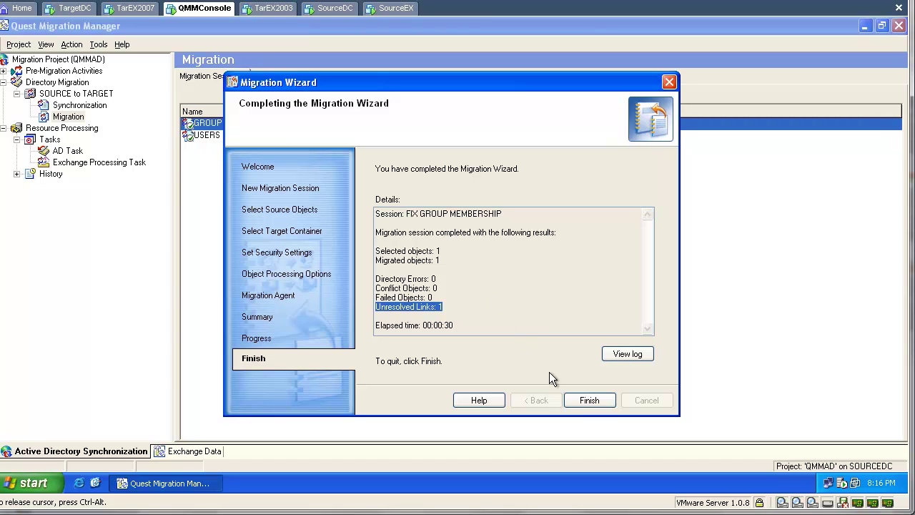
pyautogui.click(572, 399)
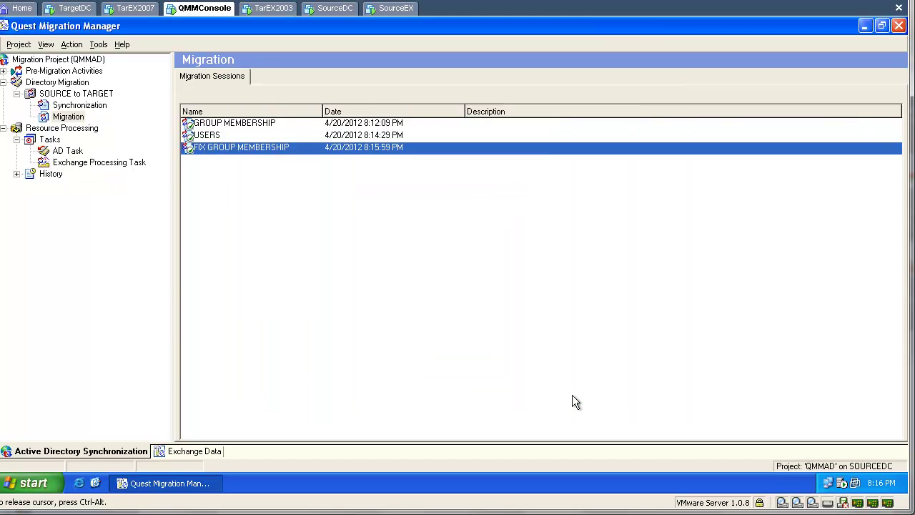
pyautogui.click(82, 10)
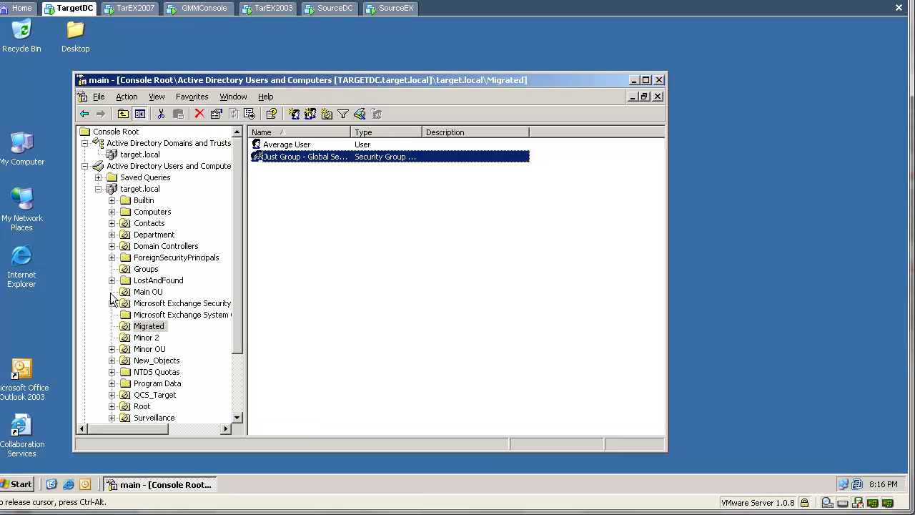
# Refresh the Migrated OU in Active Directory Users and Computers and verify the member list of Just Group - Global Security.
pyautogui.click(135, 327)
pyautogui.rightClick(137, 328)
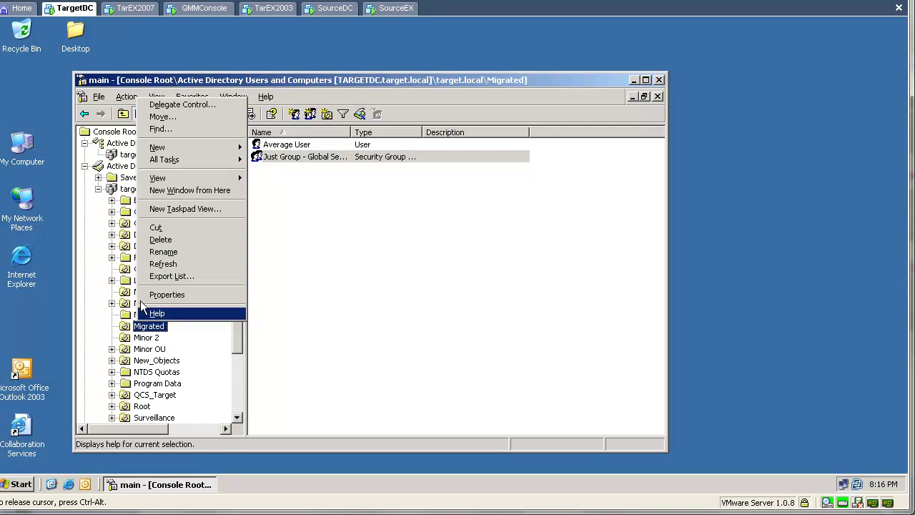
pyautogui.click(163, 264)
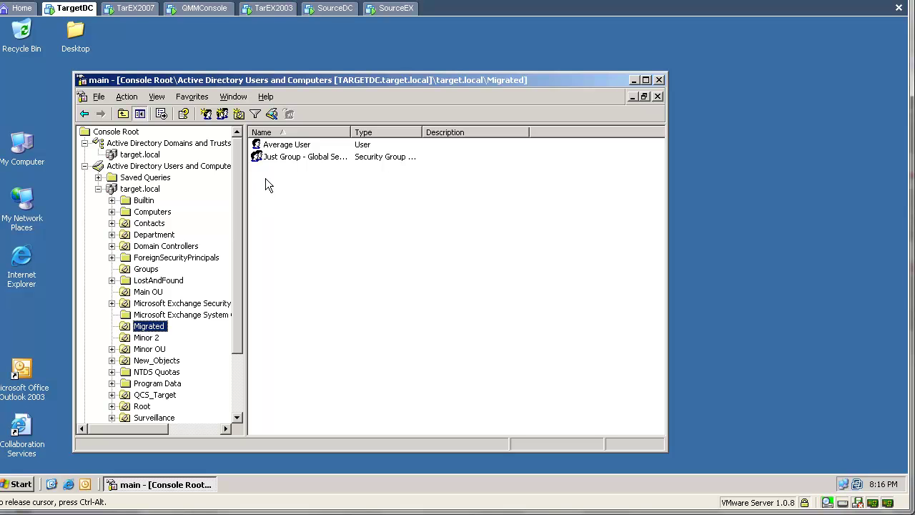
pyautogui.doubleClick(272, 158)
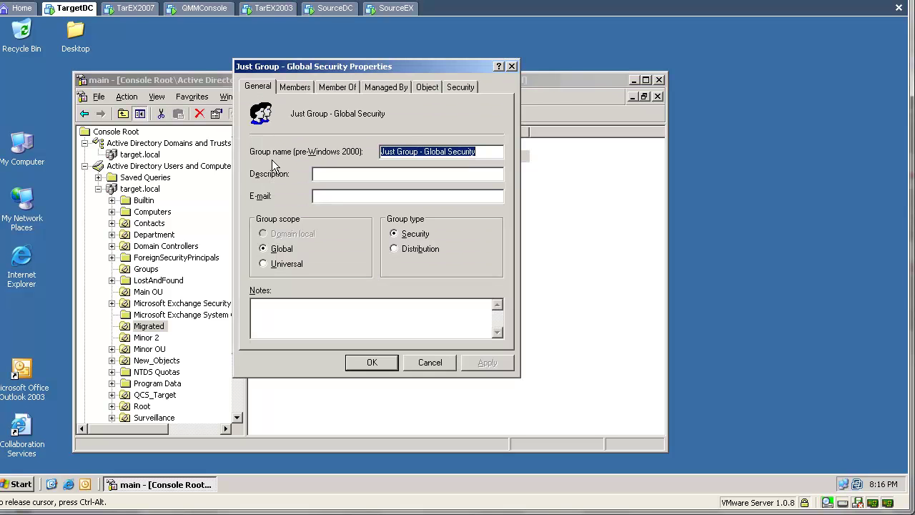
pyautogui.click(303, 91)
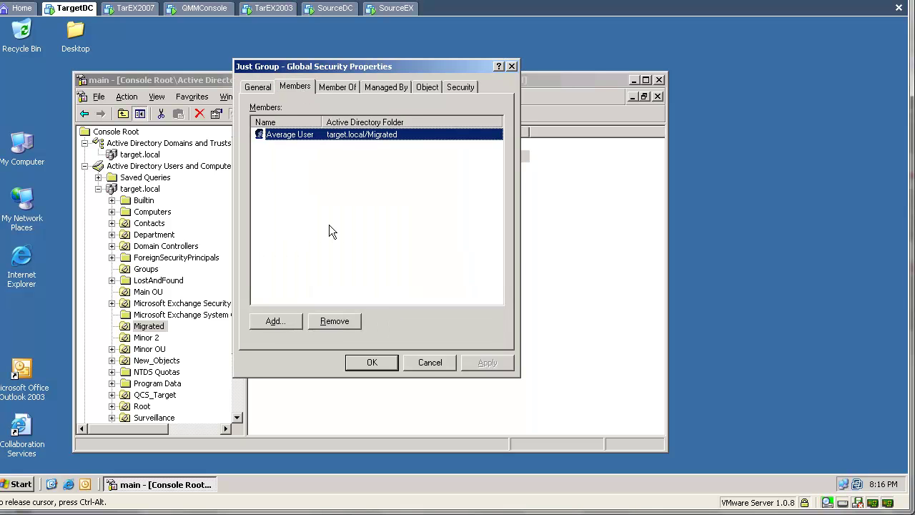
pyautogui.click(429, 359)
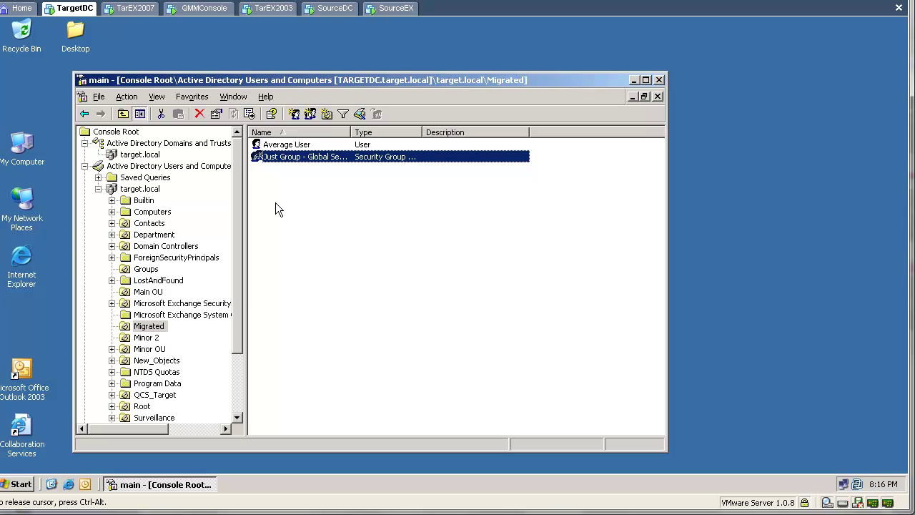
# On the QMMConsole machine, start a new migration session for SOURCE to TARGET and name it PROPER WAY.
pyautogui.click(207, 7)
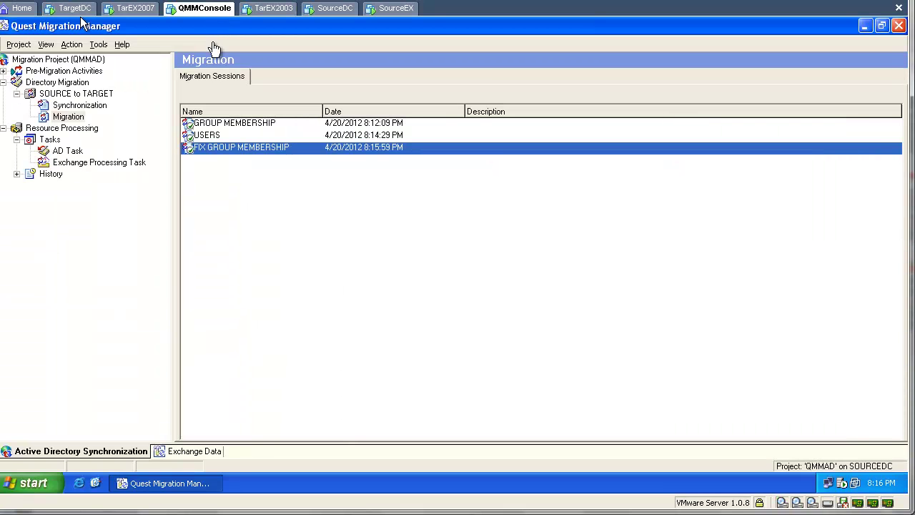
pyautogui.rightClick(76, 118)
pyautogui.click(107, 128)
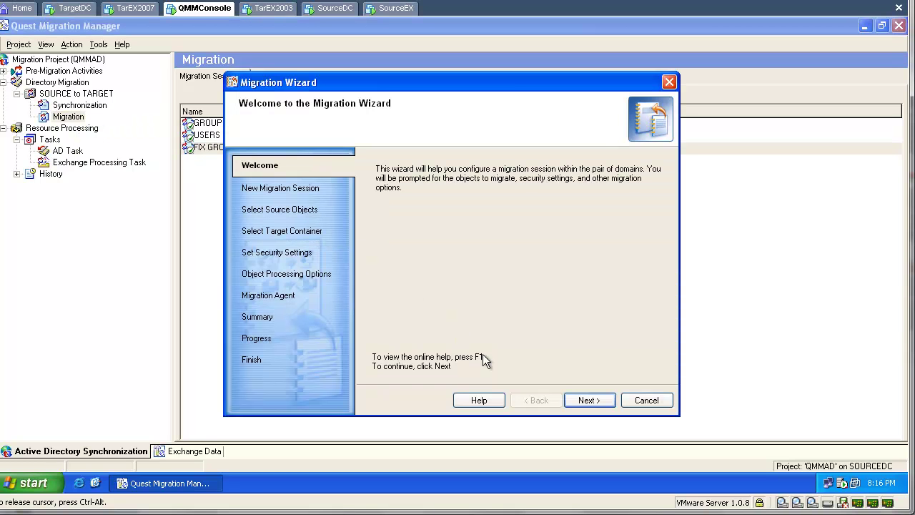
pyautogui.click(586, 400)
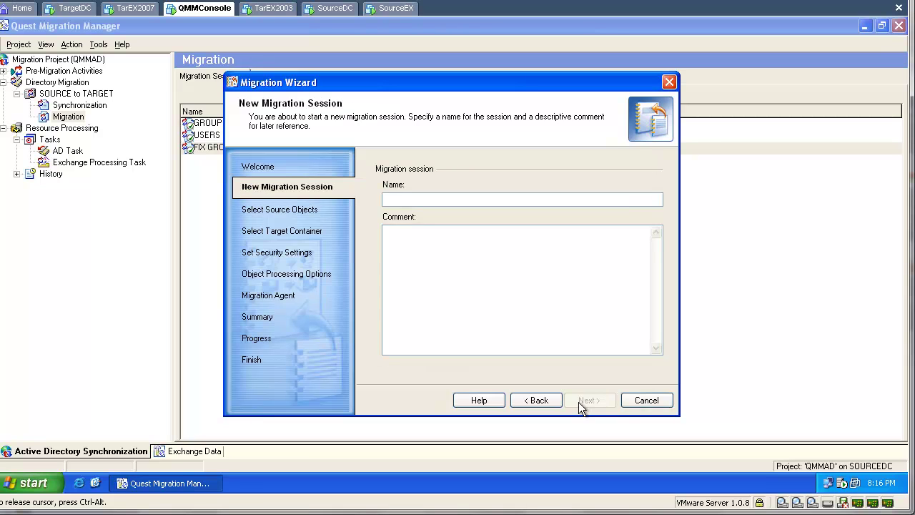
pyautogui.write('PROPER WAY')
pyautogui.click(603, 405)
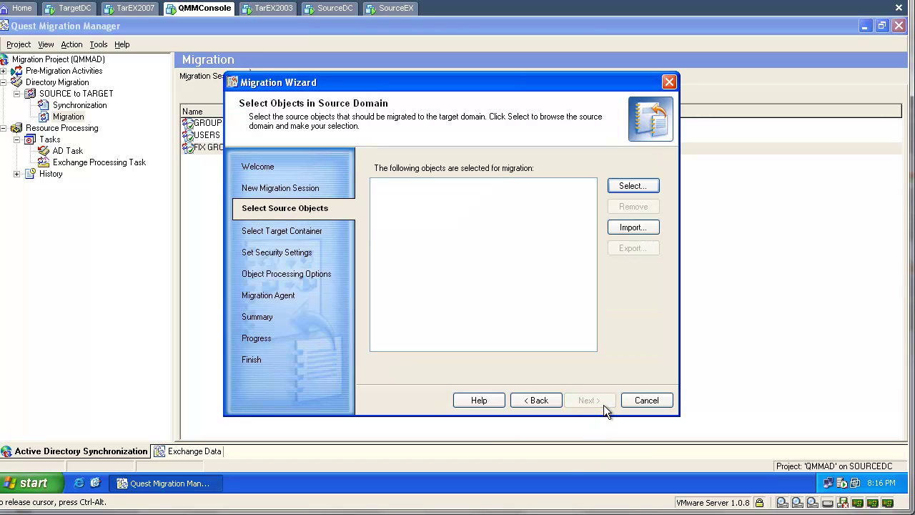
# Browse the source domain to the Ready_to_be_Migrate... OU and mark Average User and Just User for migration.
pyautogui.click(627, 189)
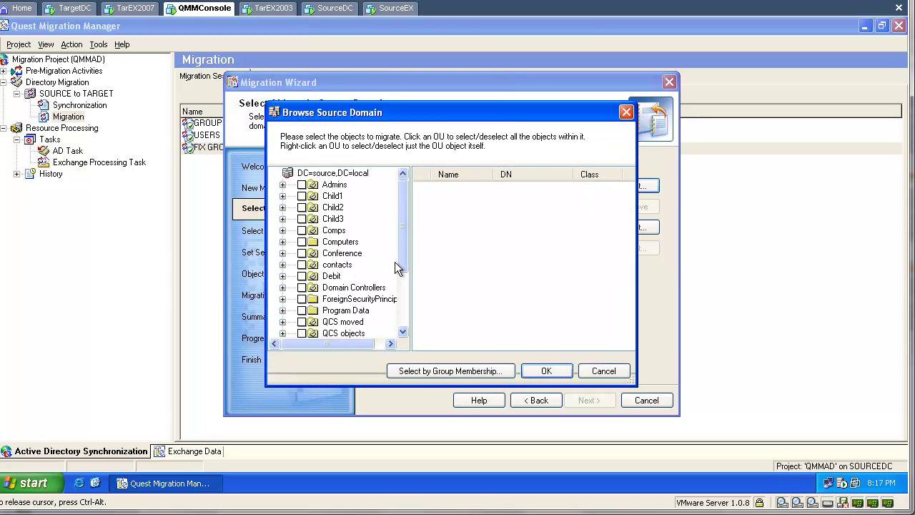
pyautogui.moveTo(400, 261); pyautogui.dragTo(402, 318)
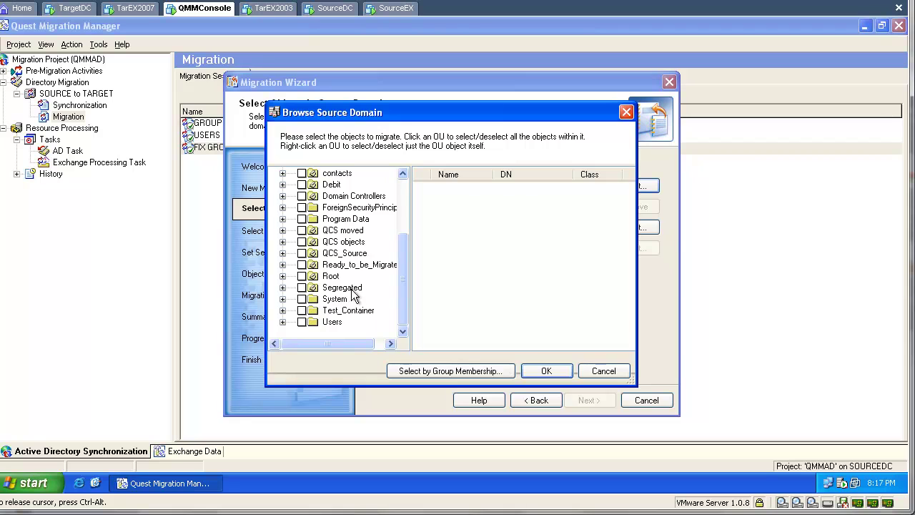
pyautogui.click(358, 265)
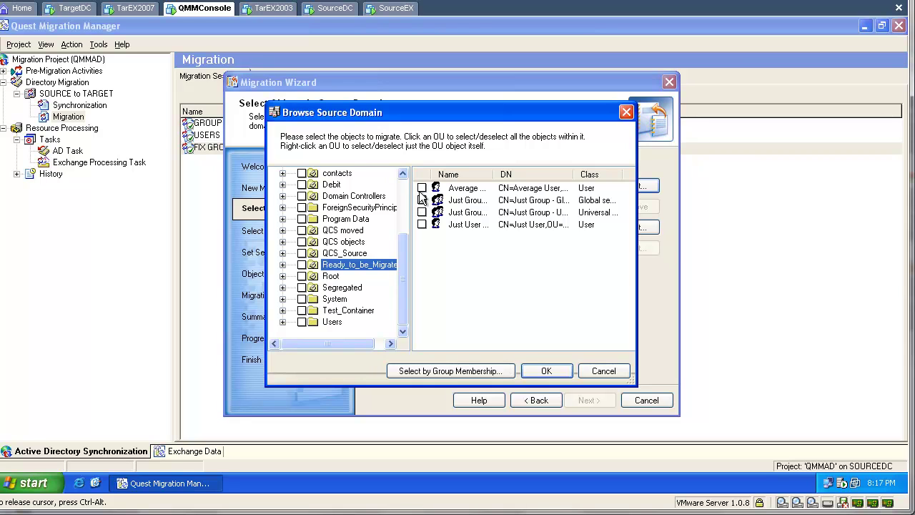
pyautogui.click(422, 188)
pyautogui.click(422, 224)
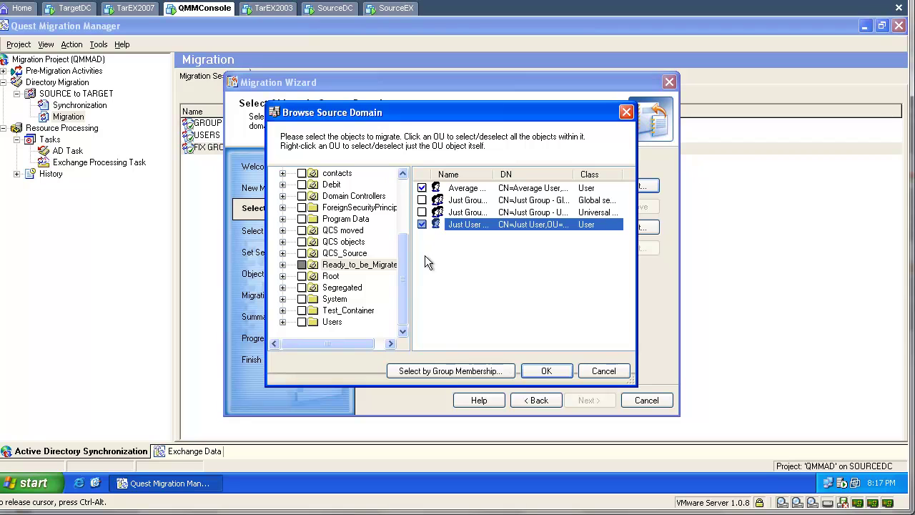
# Select the groups of the marked users by group membership, covering Universal, Global and Local scopes and both Security and Distribution types.
pyautogui.click(446, 371)
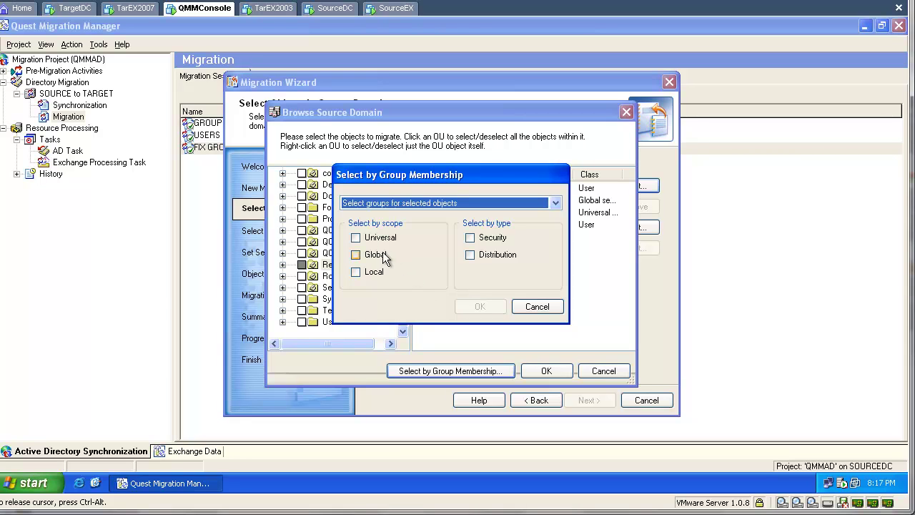
pyautogui.click(356, 238)
pyautogui.click(356, 254)
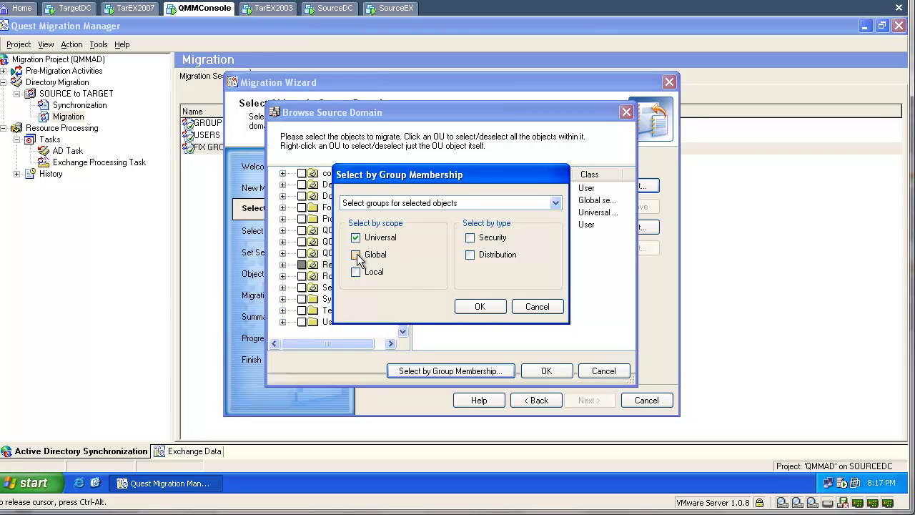
pyautogui.click(356, 272)
pyautogui.click(492, 238)
pyautogui.click(471, 253)
pyautogui.click(478, 310)
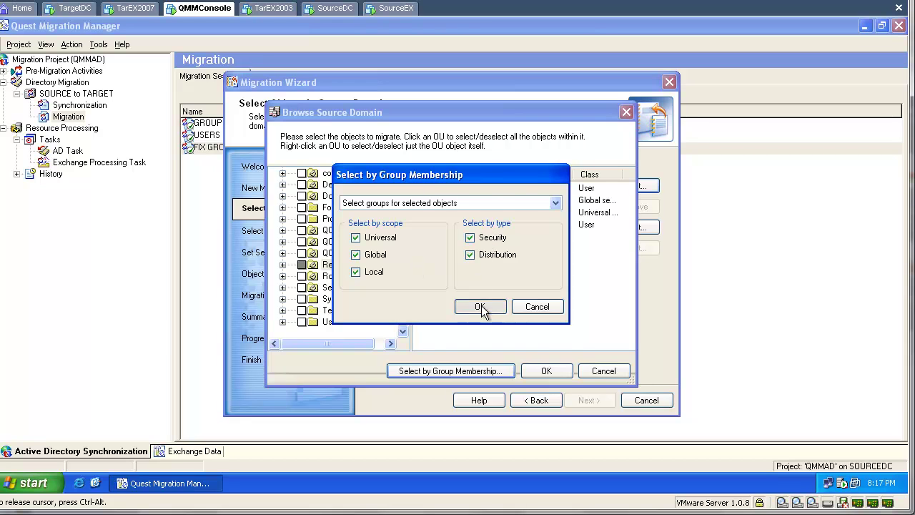
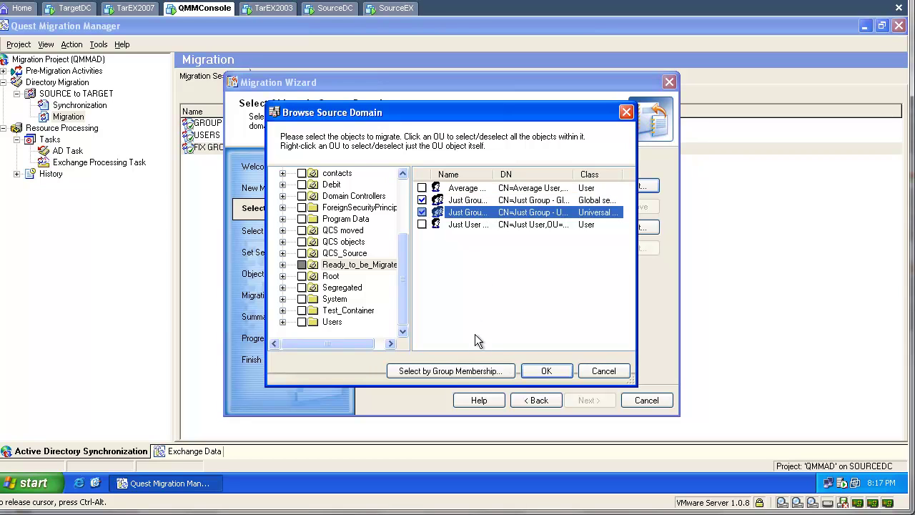
# Select the Users class objects within the marked groups by group membership, and accept the source object selection.
pyautogui.click(475, 366)
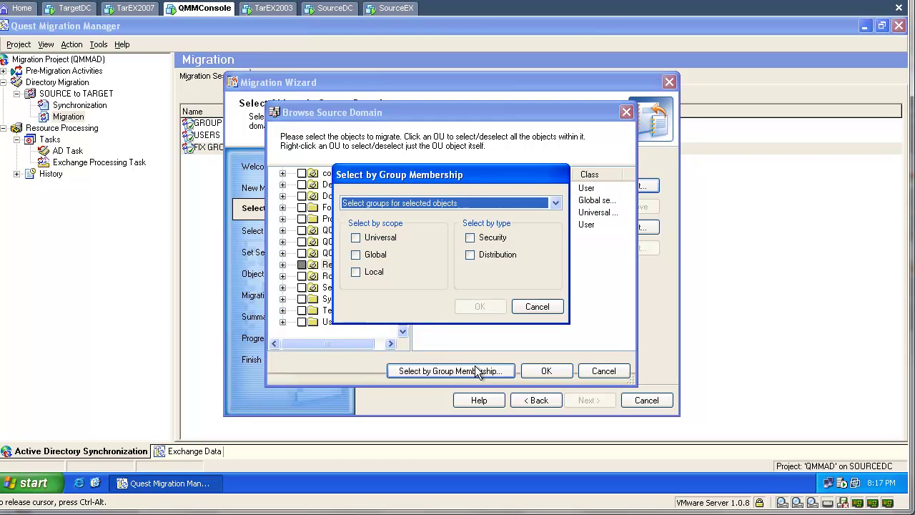
pyautogui.click(423, 204)
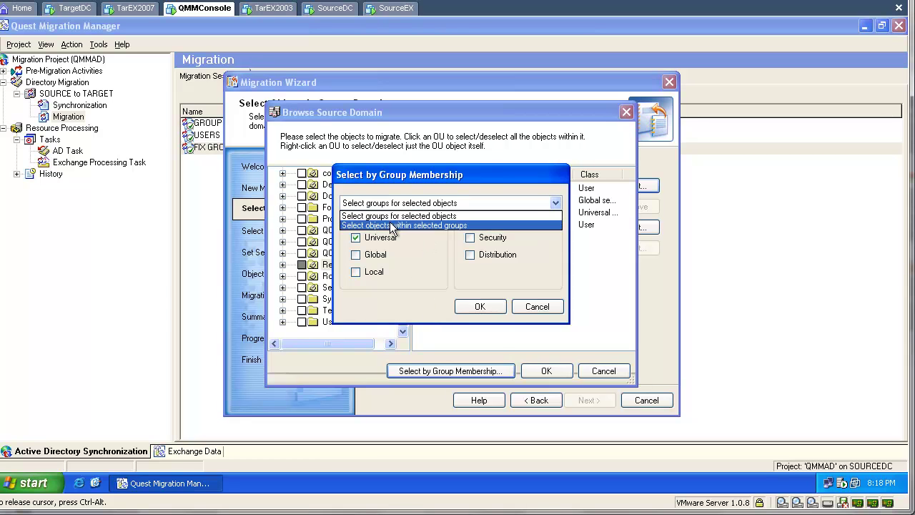
pyautogui.click(391, 224)
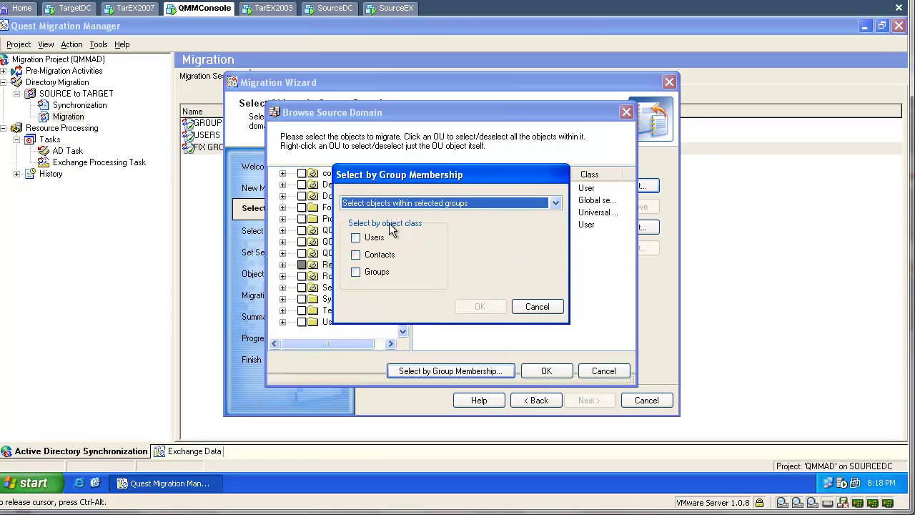
pyautogui.click(357, 239)
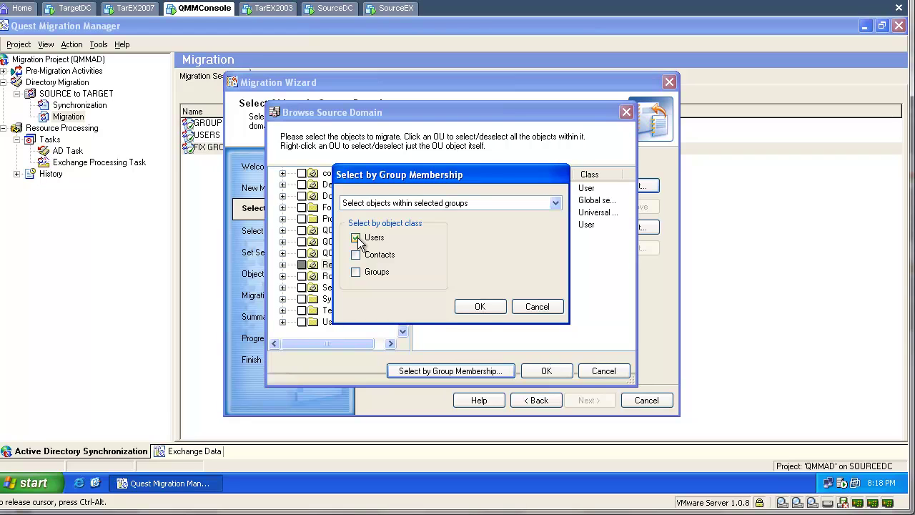
pyautogui.click(481, 308)
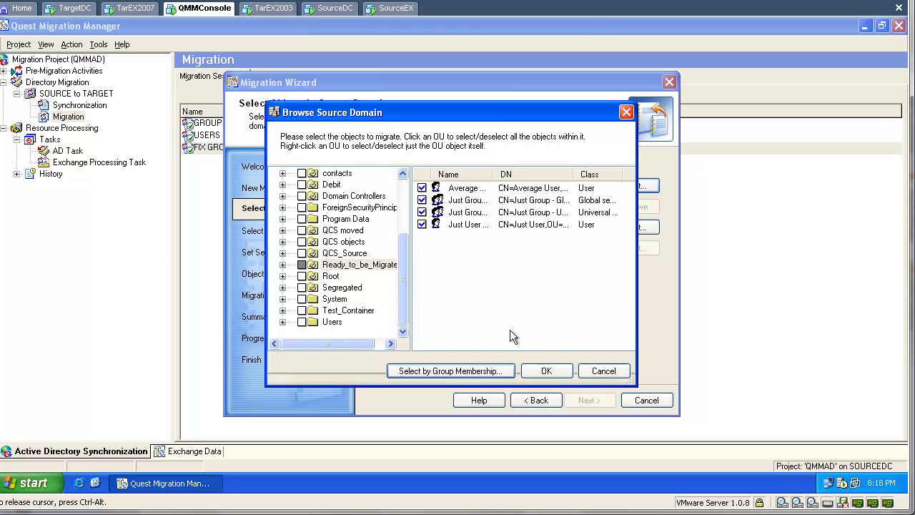
pyautogui.click(545, 369)
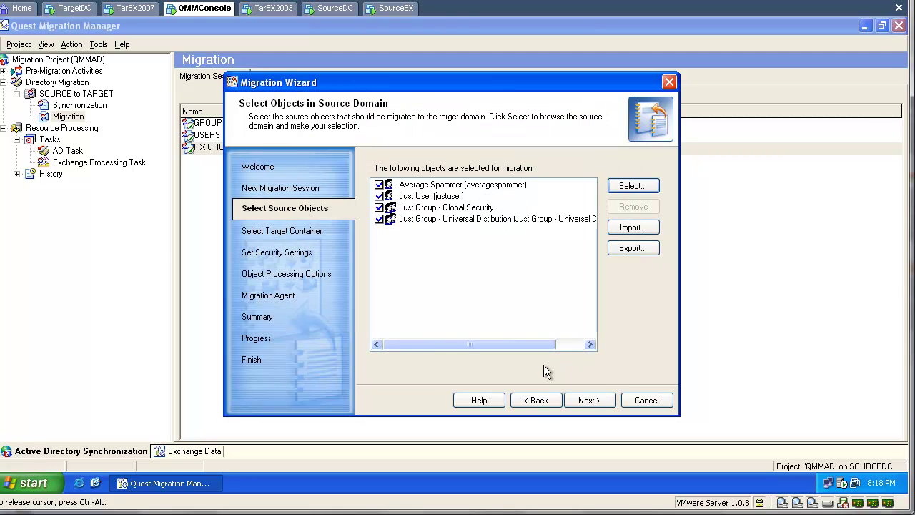
# Set the Migrated OU as the target container and choose to migrate objects without OUs as a flat list.
pyautogui.click(588, 399)
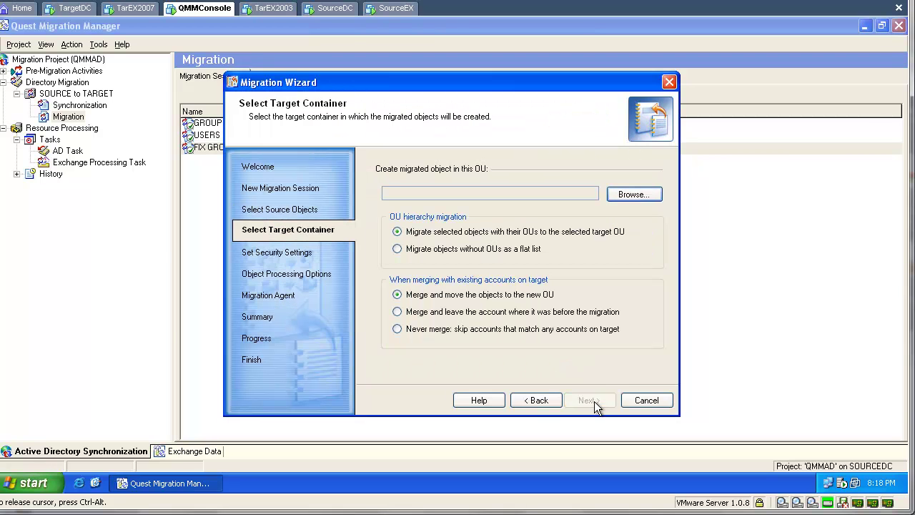
pyautogui.click(626, 197)
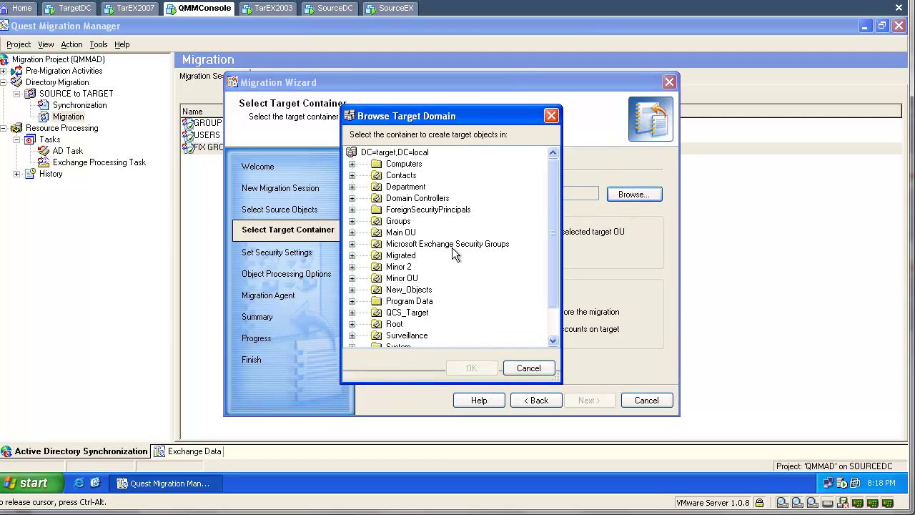
pyautogui.click(413, 255)
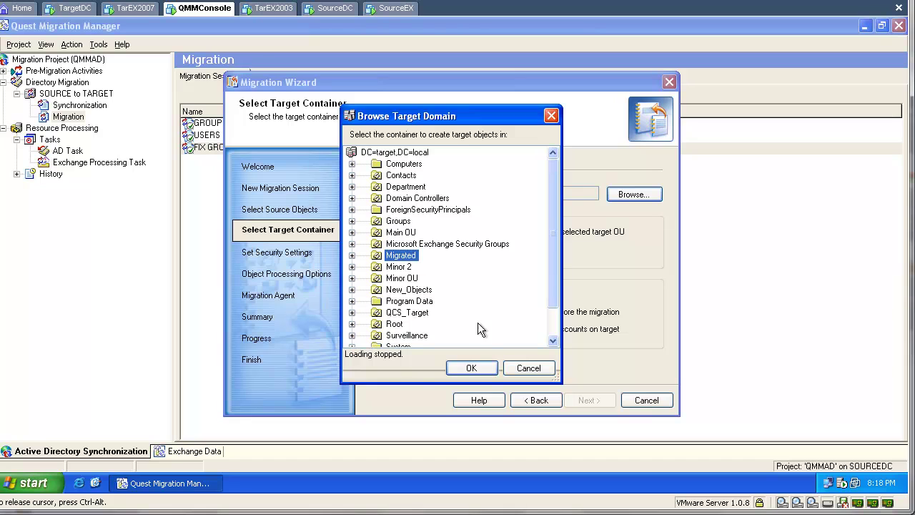
pyautogui.click(471, 367)
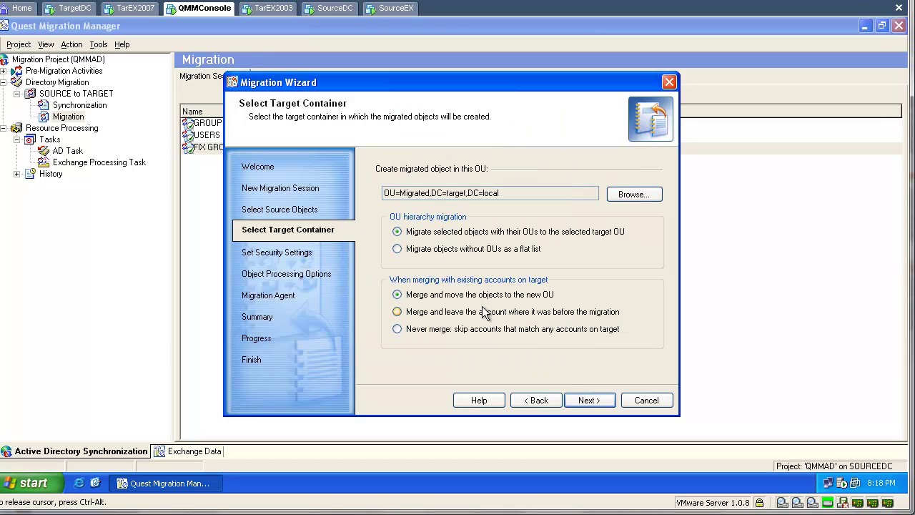
pyautogui.click(491, 254)
pyautogui.click(576, 401)
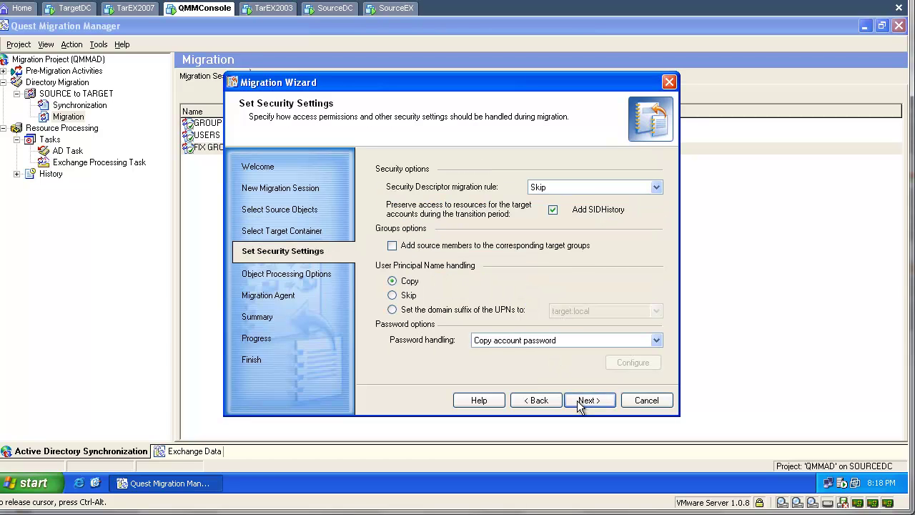
pyautogui.click(393, 250)
pyautogui.click(392, 246)
pyautogui.click(393, 245)
pyautogui.click(392, 245)
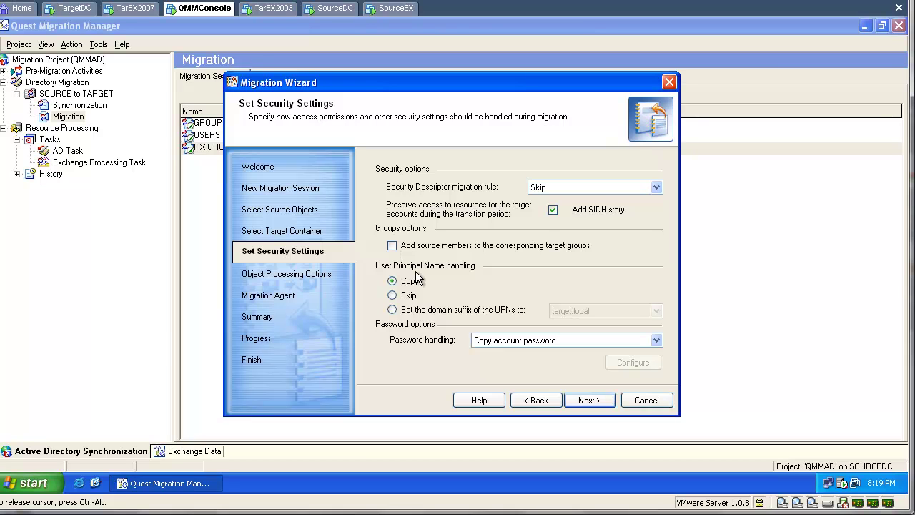
# Keep the security settings, enable the target accounts, and leave the remaining object processing and migration agent settings as they are.
pyautogui.click(579, 395)
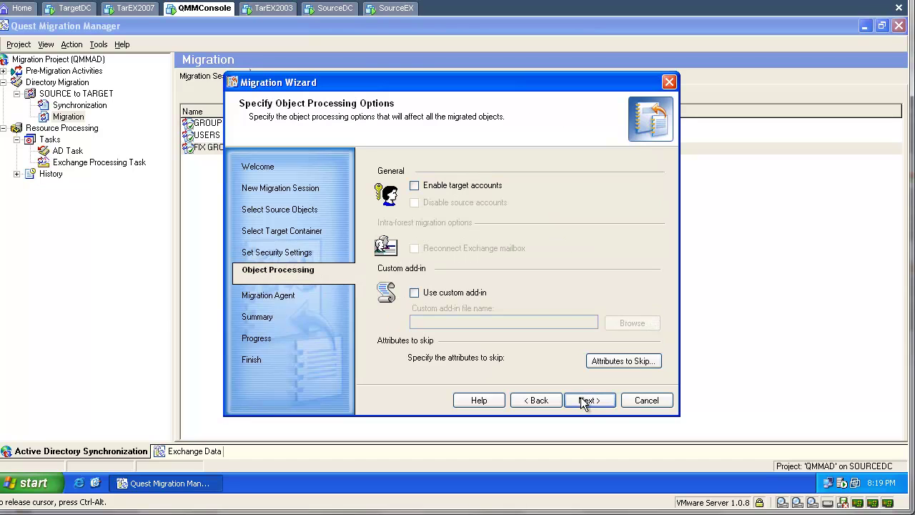
pyautogui.click(414, 185)
pyautogui.click(580, 400)
pyautogui.click(580, 399)
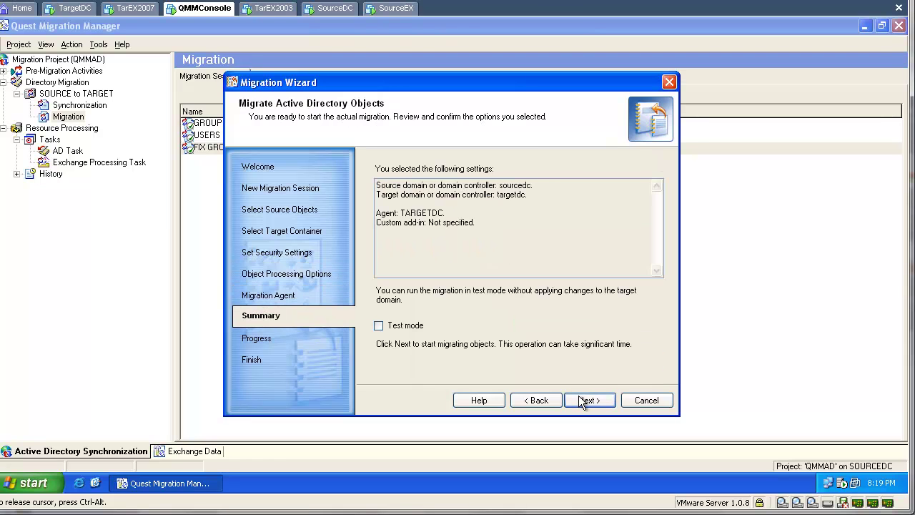
# Start migrating the objects of the PROPER WAY session, and finish the wizard after reviewing the migrated objects in the details.
pyautogui.click(581, 400)
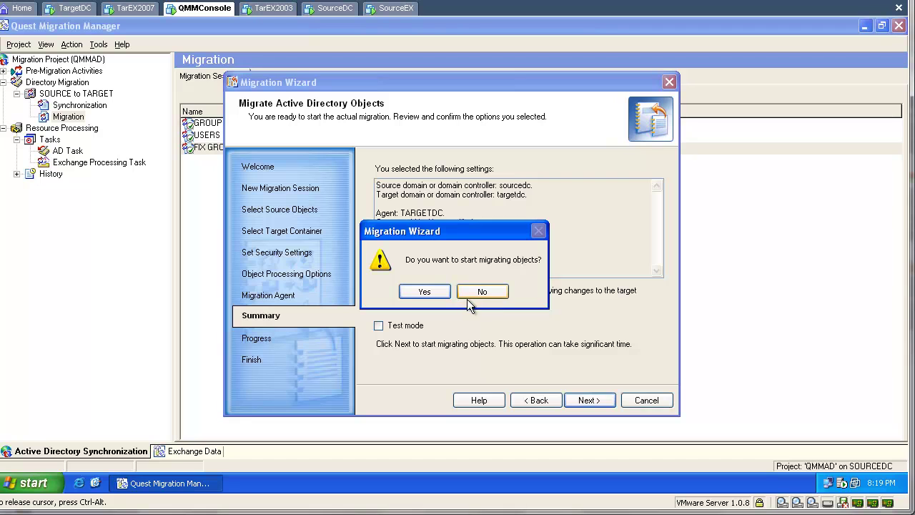
pyautogui.click(443, 293)
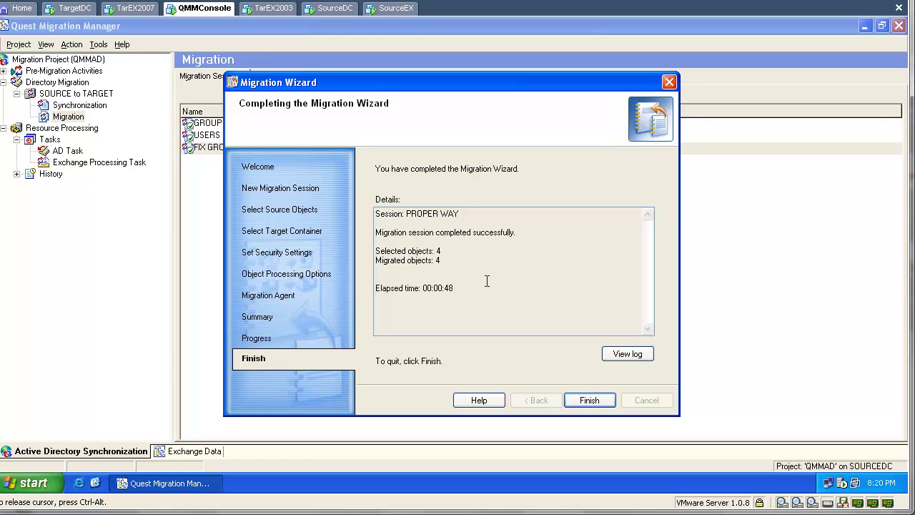
pyautogui.moveTo(456, 262); pyautogui.dragTo(358, 265)
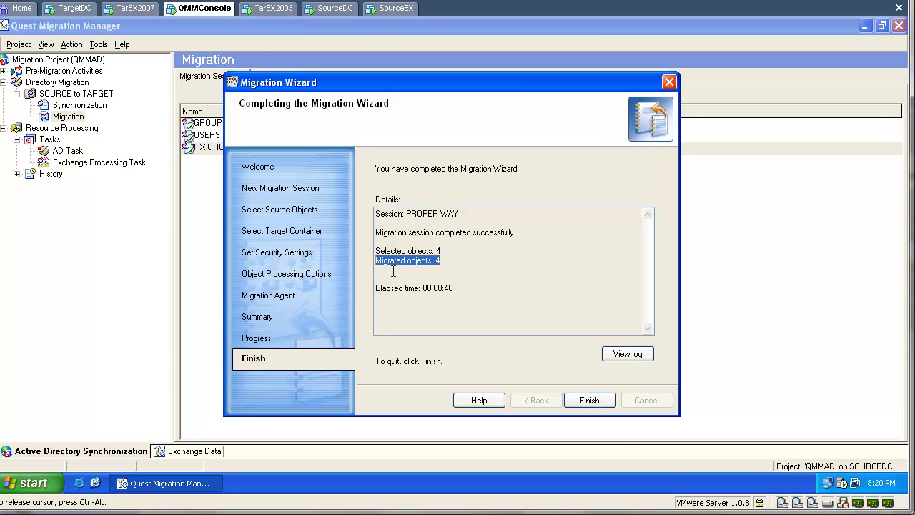
pyautogui.click(608, 405)
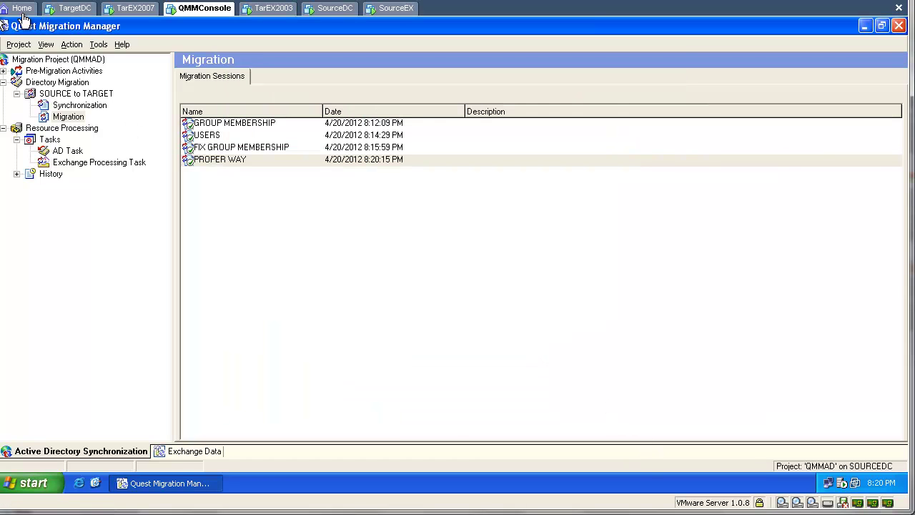
# Switch to the TargetDC machine and refresh the Migrated OU in Active Directory Users and Computers.
pyautogui.click(63, 9)
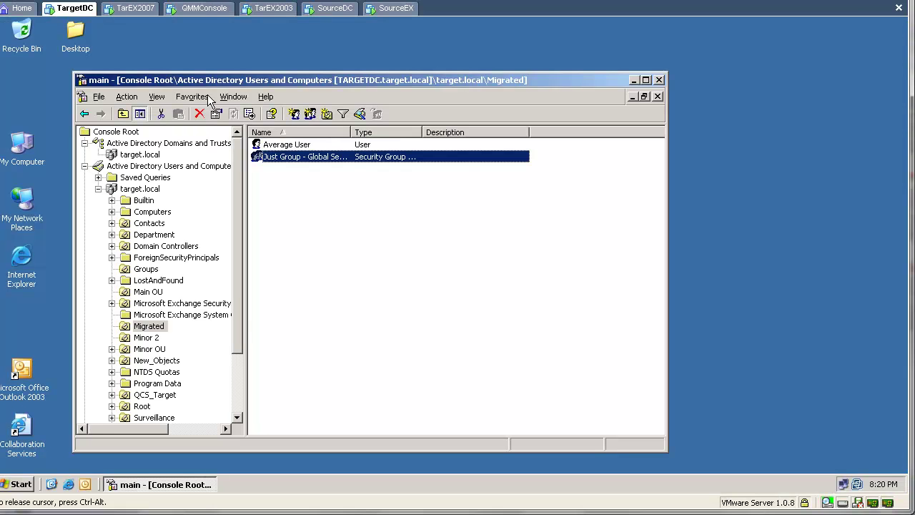
pyautogui.click(161, 326)
pyautogui.rightClick(161, 326)
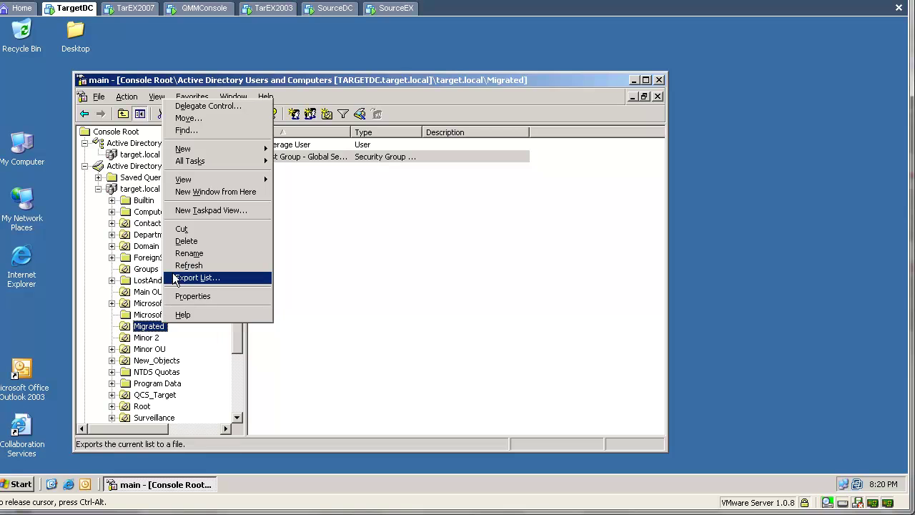
pyautogui.click(179, 268)
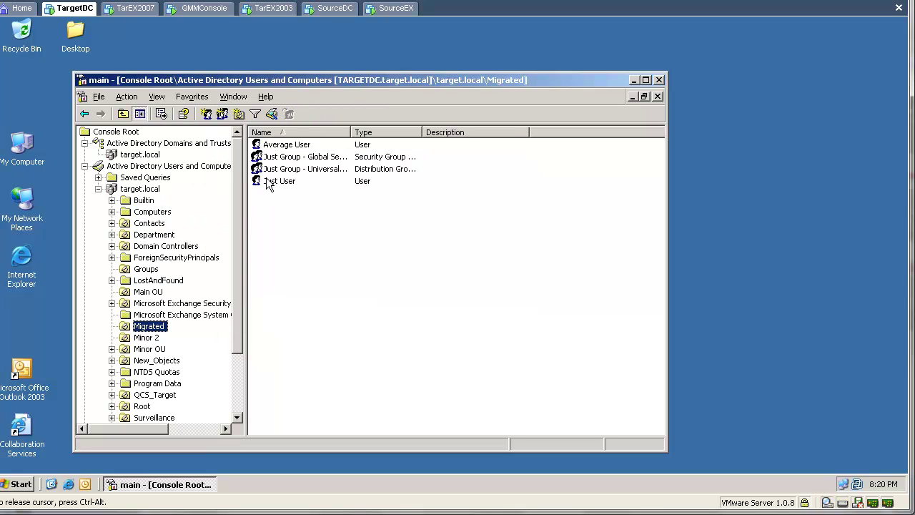
# Check the members of the migrated Just Group global security group and the Just Group universal distribution group, leaving both unchanged.
pyautogui.doubleClick(279, 156)
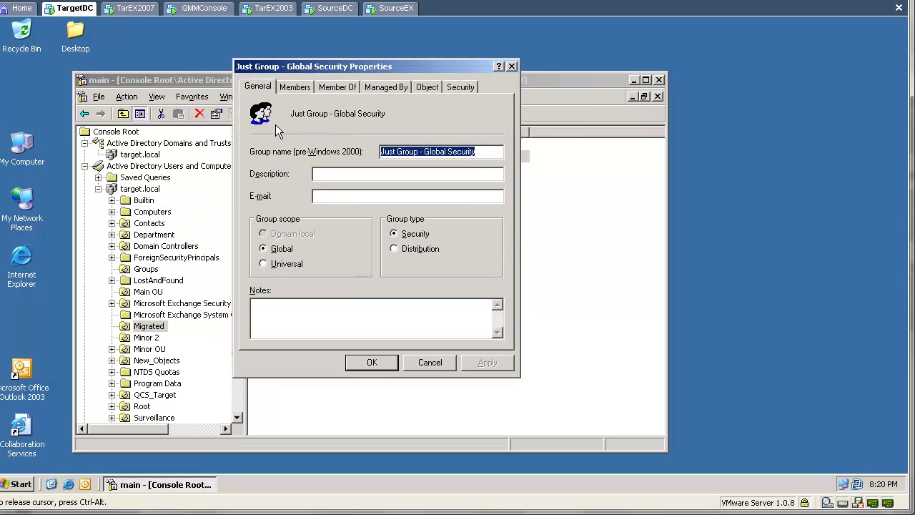
pyautogui.click(296, 87)
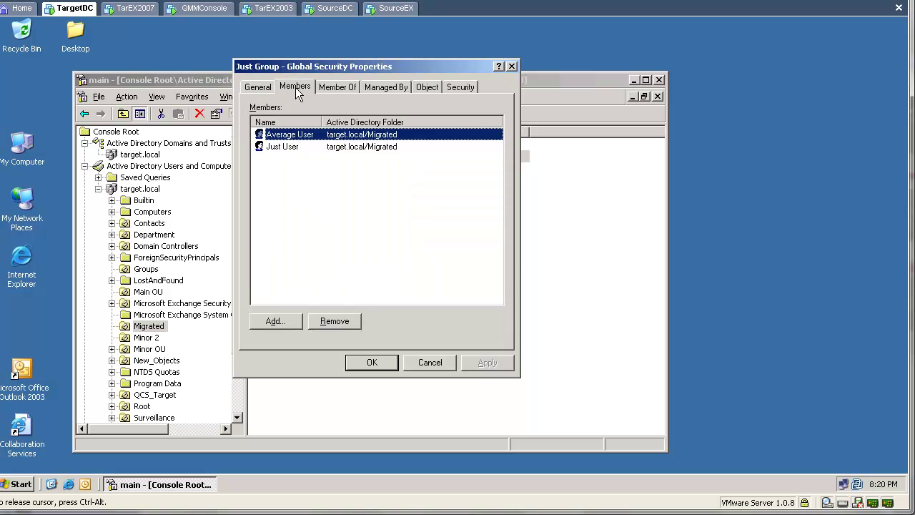
pyautogui.click(512, 66)
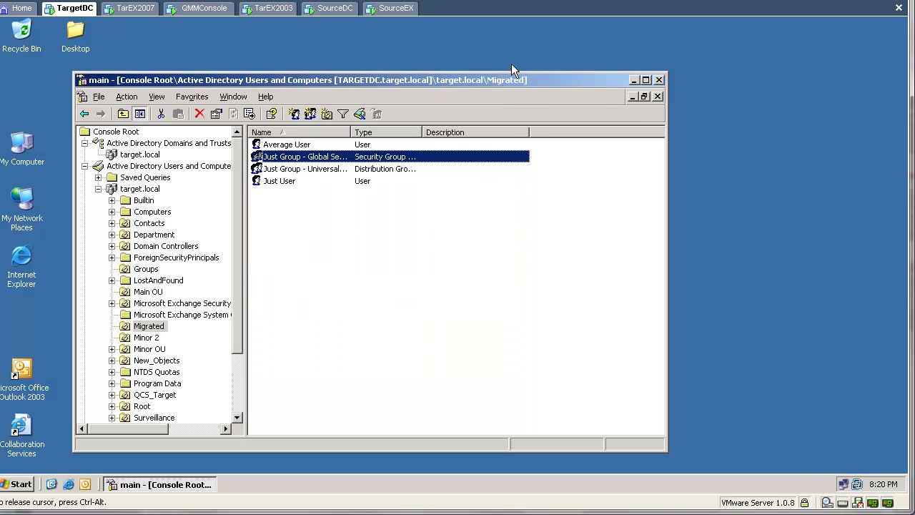
pyautogui.doubleClick(286, 170)
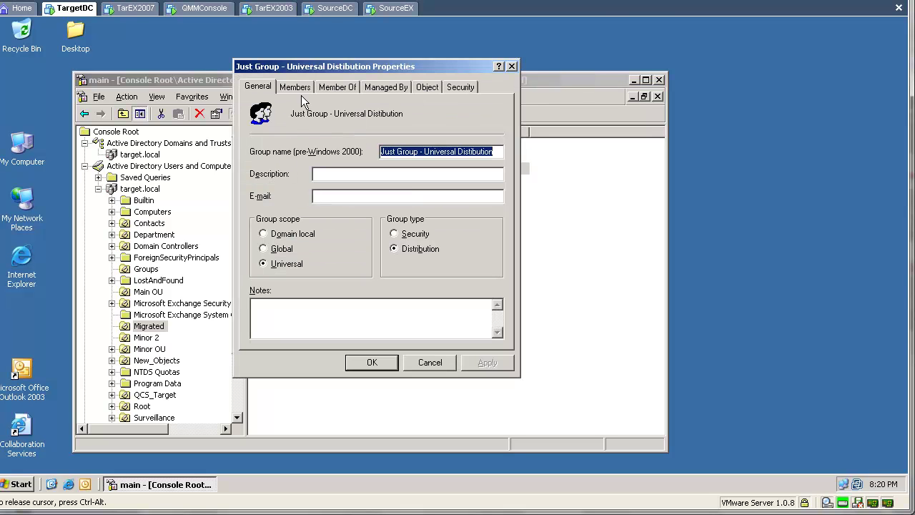
pyautogui.click(303, 95)
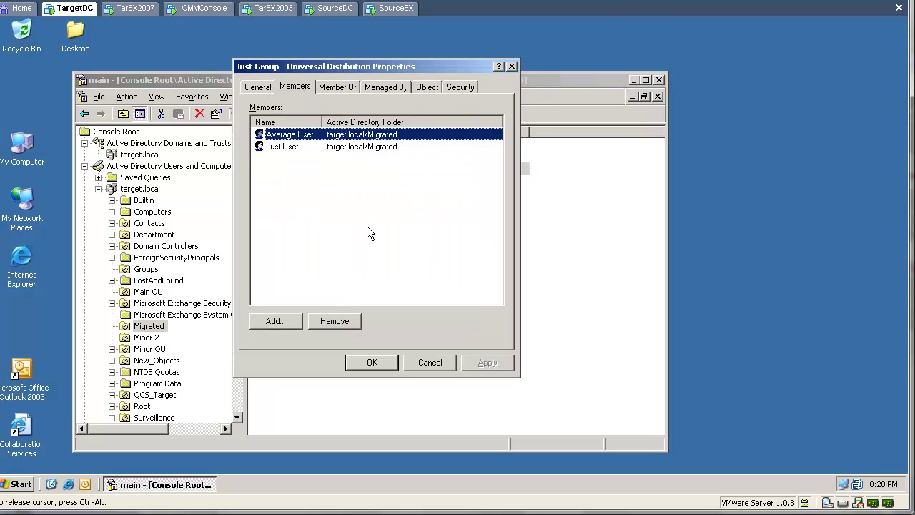
pyautogui.click(431, 358)
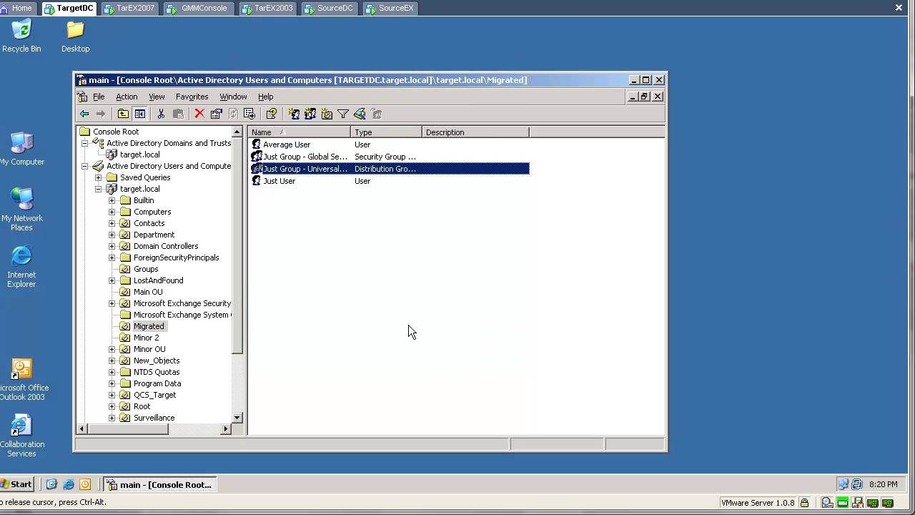
# Check which groups the migrated Average User and Just User accounts belong to, closing their properties without changes.
pyautogui.doubleClick(273, 145)
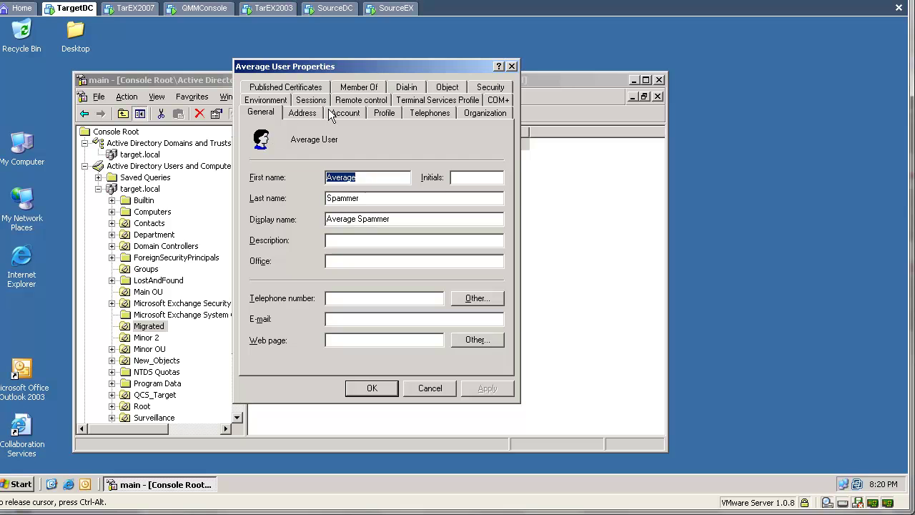
pyautogui.click(354, 89)
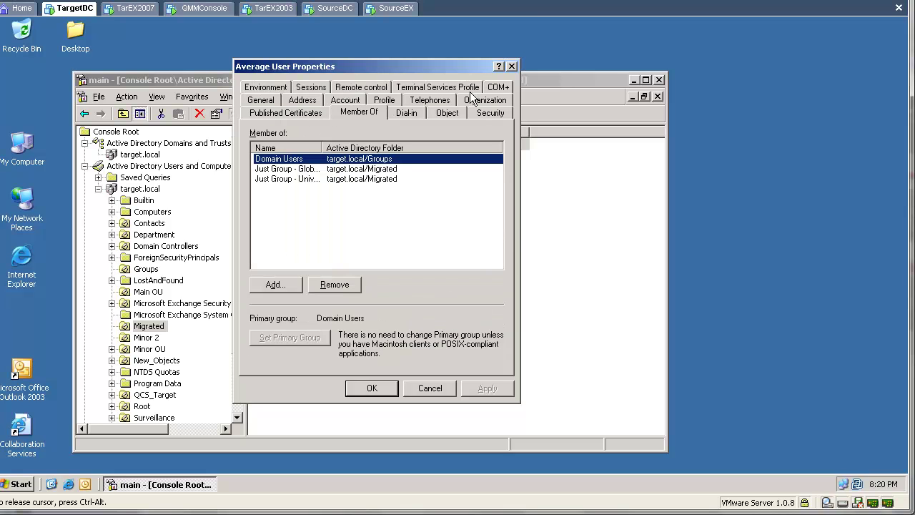
pyautogui.click(512, 67)
pyautogui.doubleClick(286, 181)
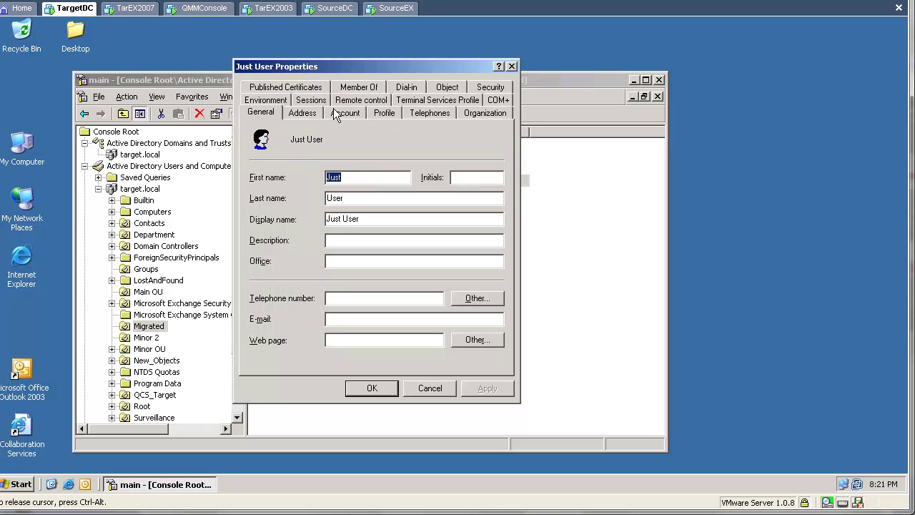
pyautogui.click(356, 88)
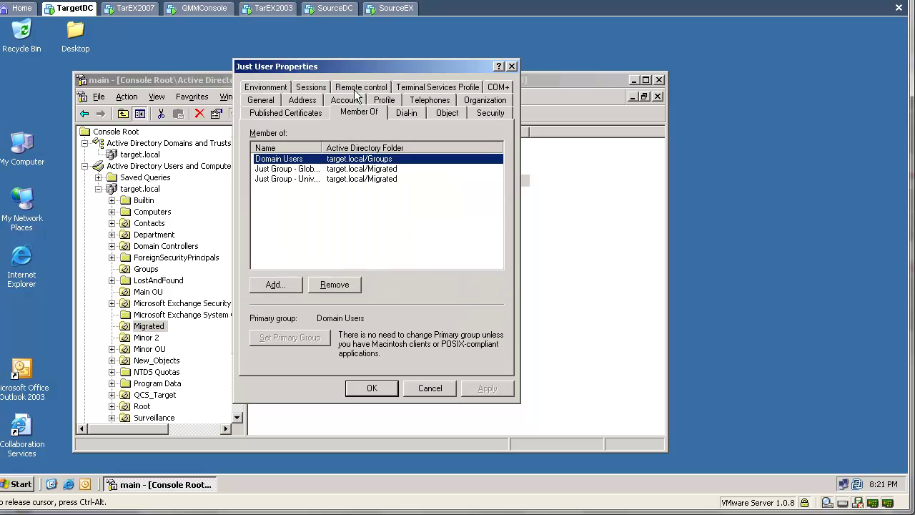
pyautogui.click(430, 388)
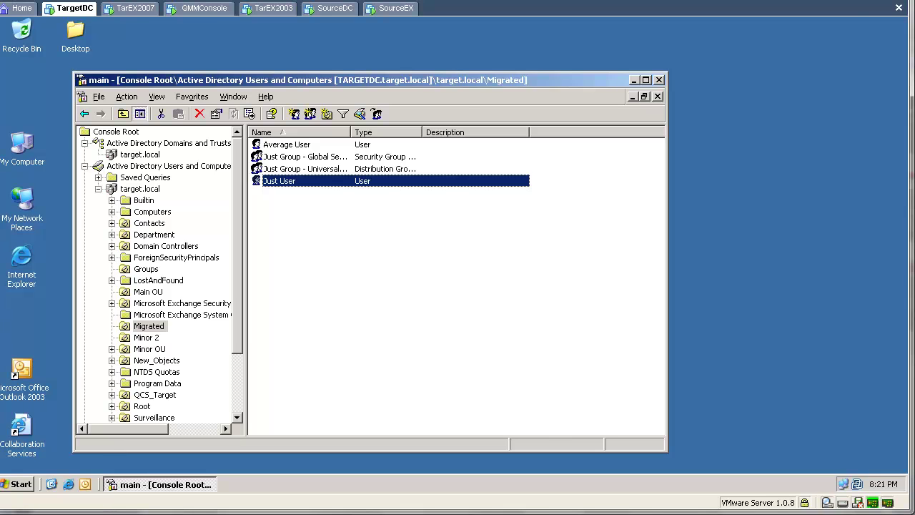
# Switch to the QMMConsole machine and review the source scope and object class filter in the SOURCE to TARGET synchronization properties.
pyautogui.click(213, 9)
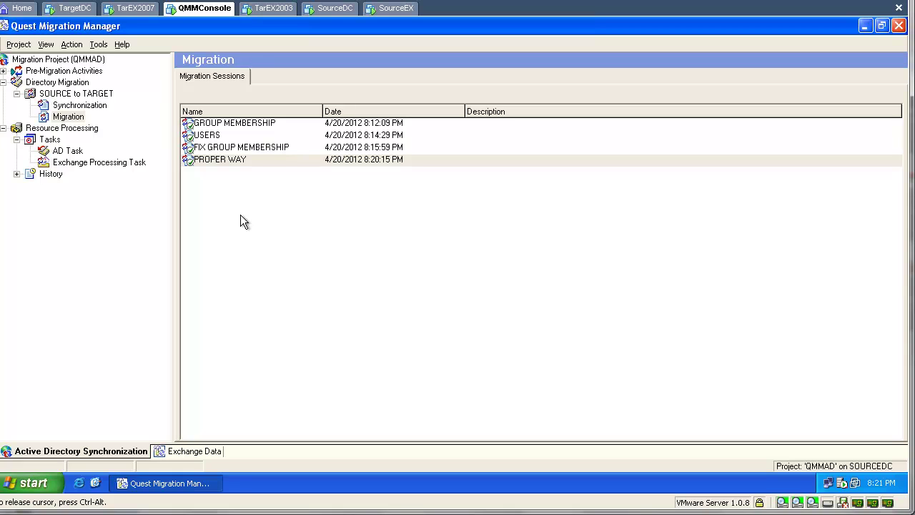
pyautogui.click(233, 162)
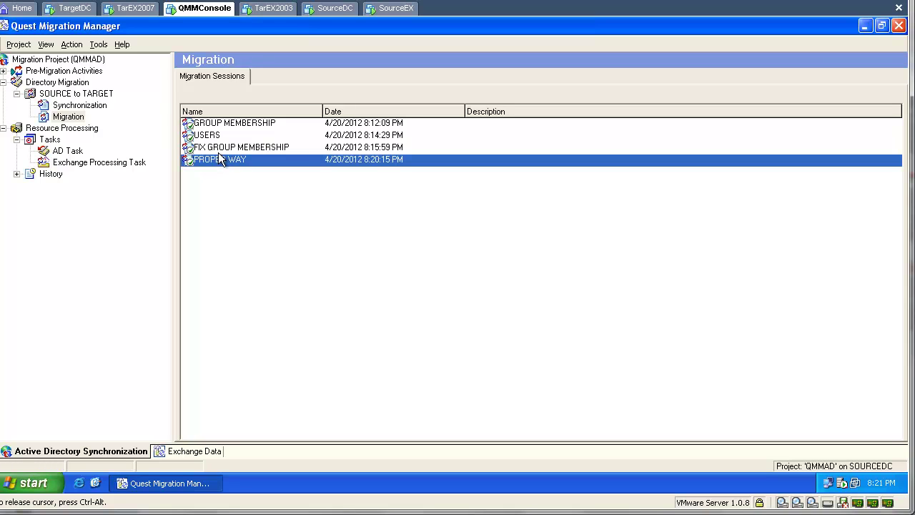
pyautogui.click(93, 107)
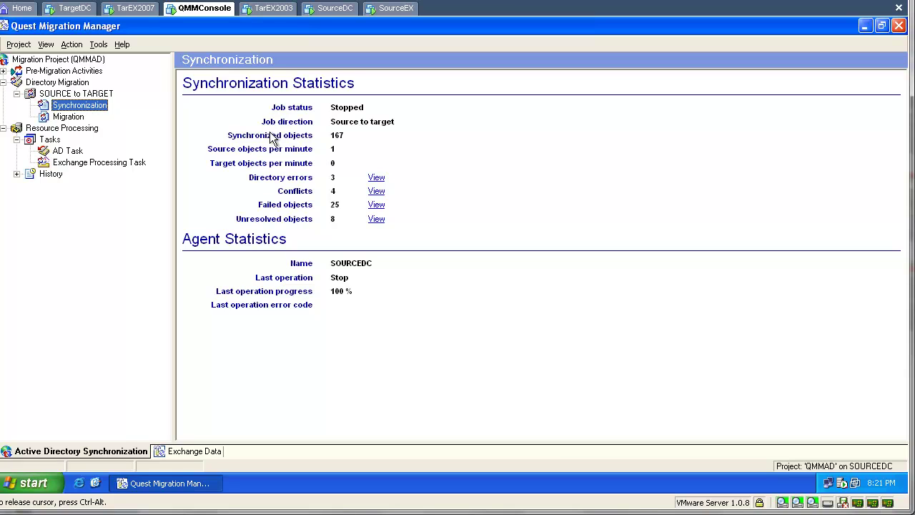
pyautogui.rightClick(66, 107)
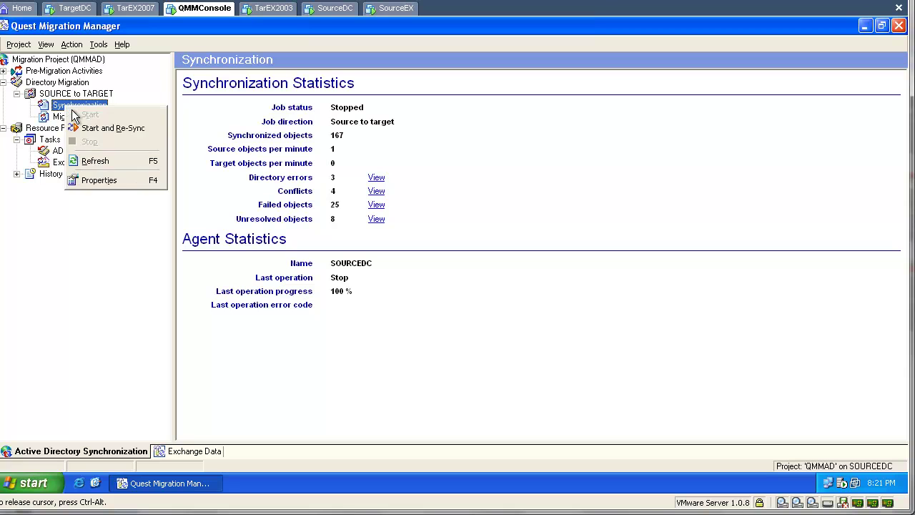
pyautogui.click(91, 180)
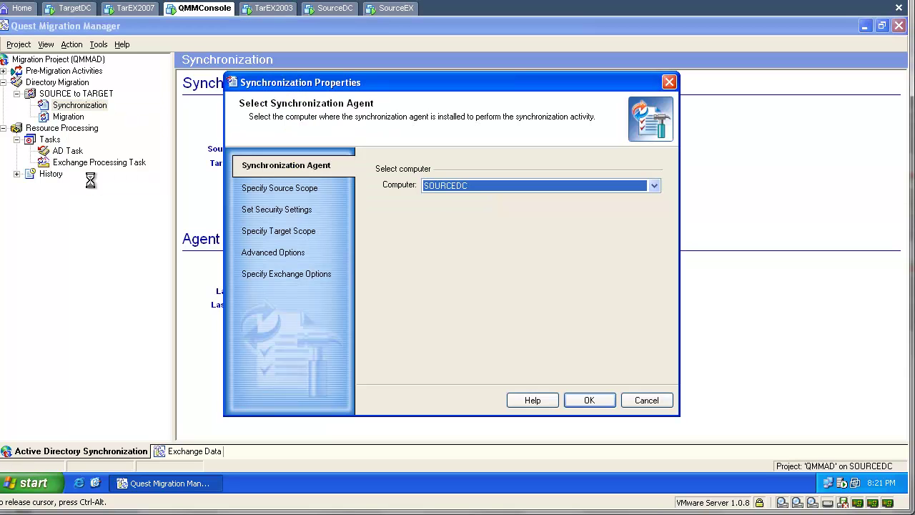
pyautogui.click(266, 188)
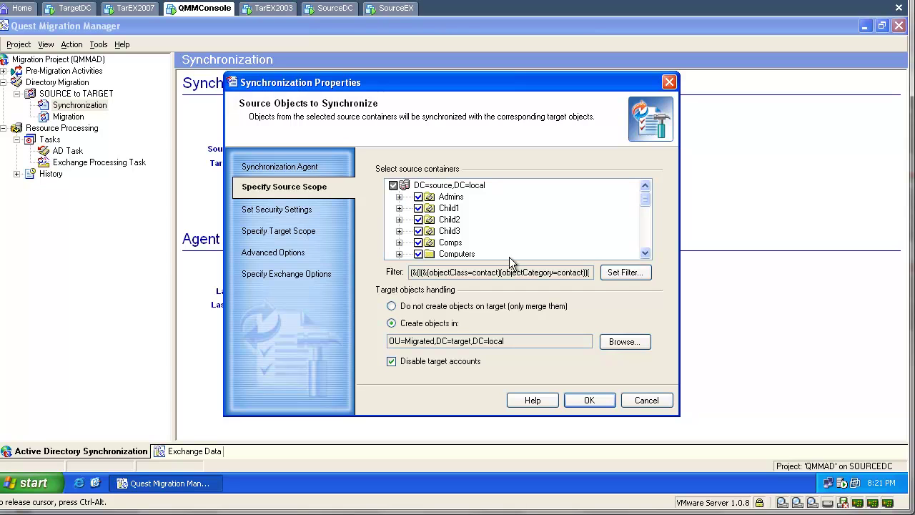
pyautogui.click(606, 279)
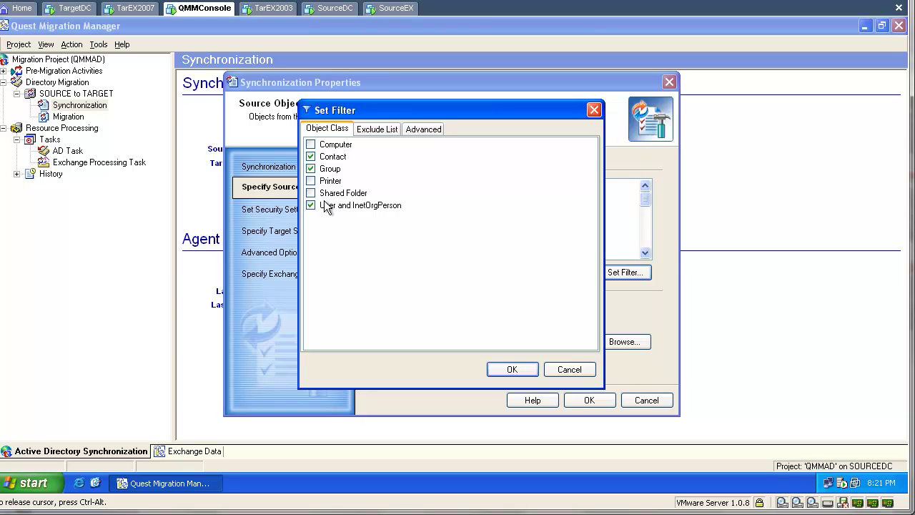
pyautogui.click(556, 369)
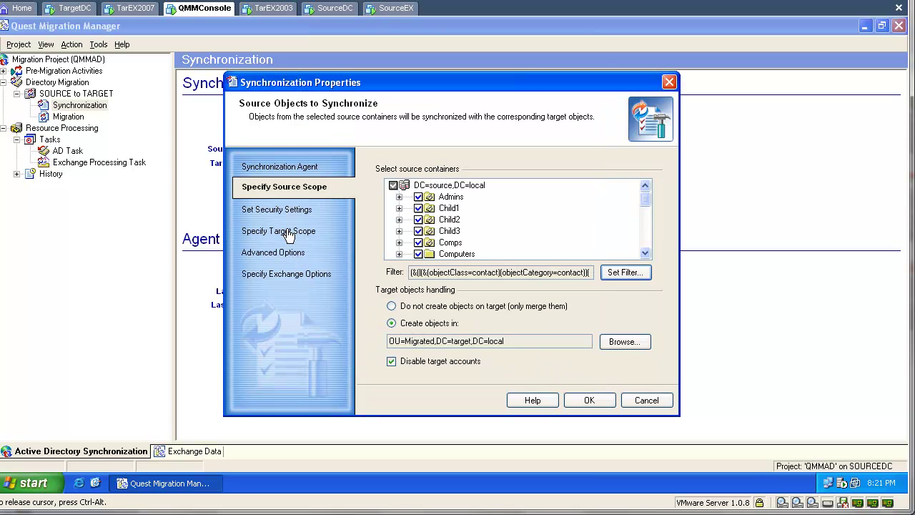
# Review the advanced options of the synchronization job, and close its properties while discarding any changes.
pyautogui.click(290, 254)
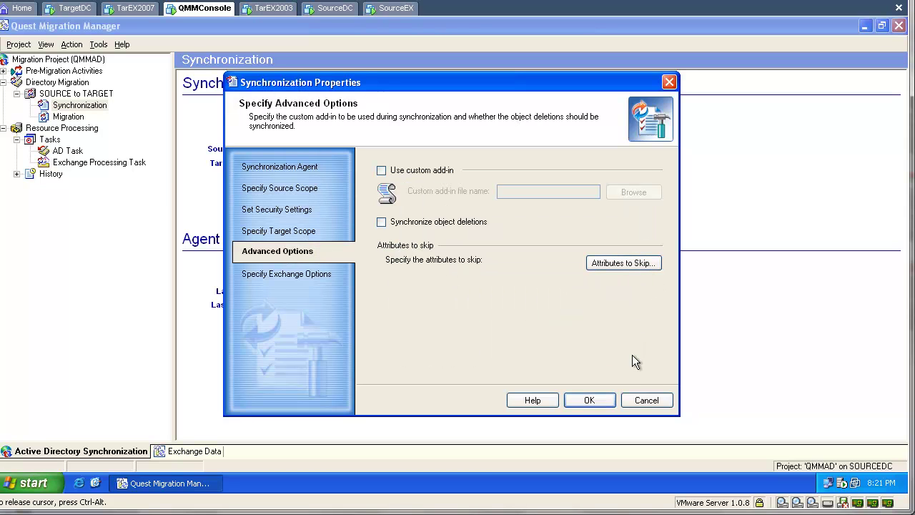
pyautogui.click(636, 397)
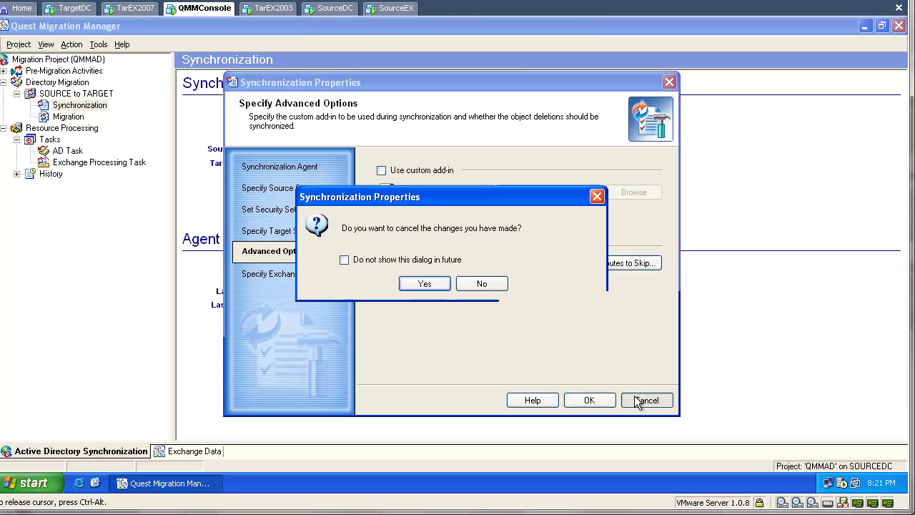
pyautogui.click(427, 285)
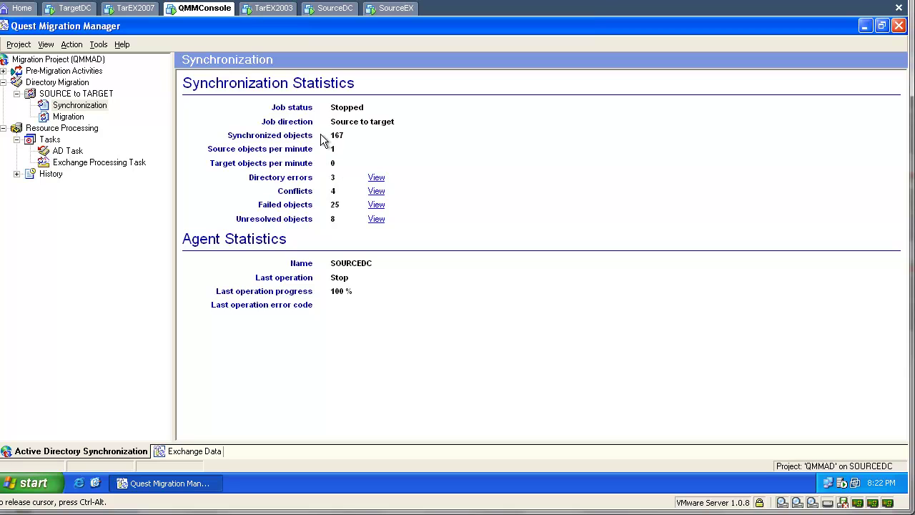